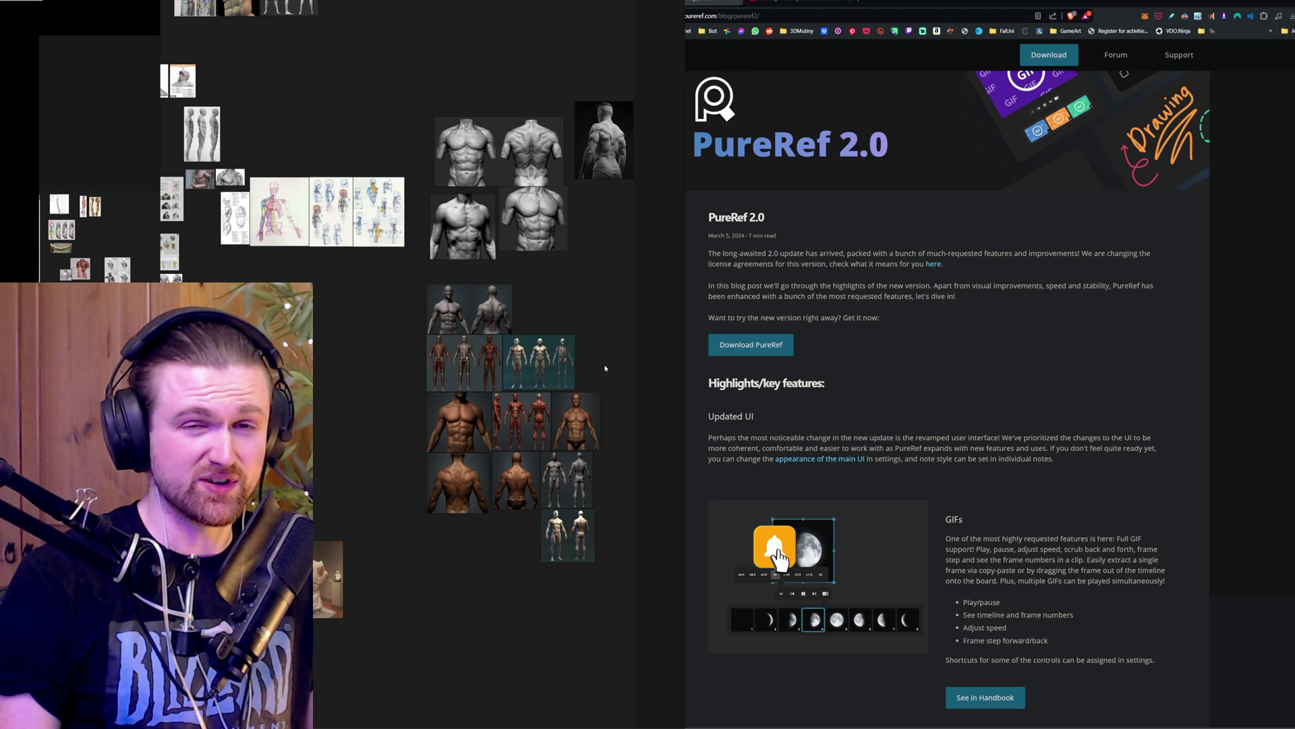
Slide the PureRef board window rightward over the browser.
drag(605, 368, 767, 377)
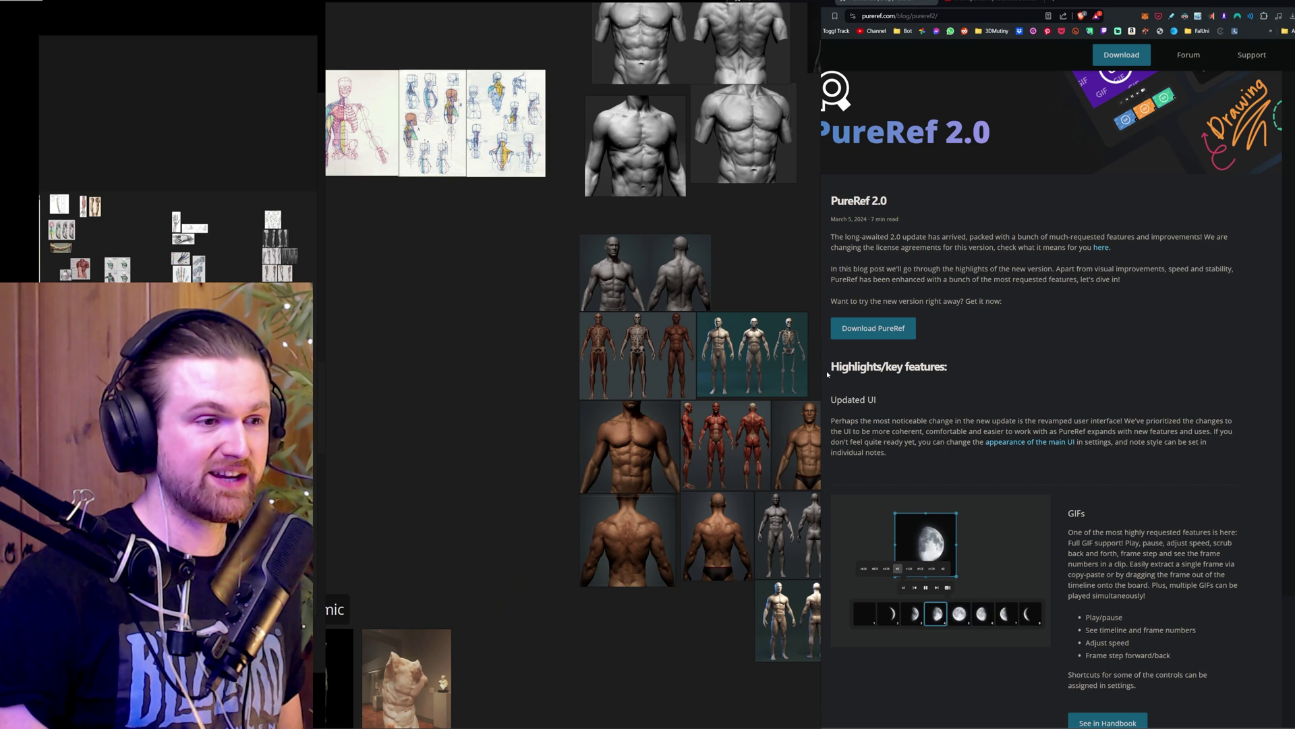
Widen the board window over the browser and fit the whole board into view.
drag(821, 371, 774, 328)
scroll(679, 381, up, 5)
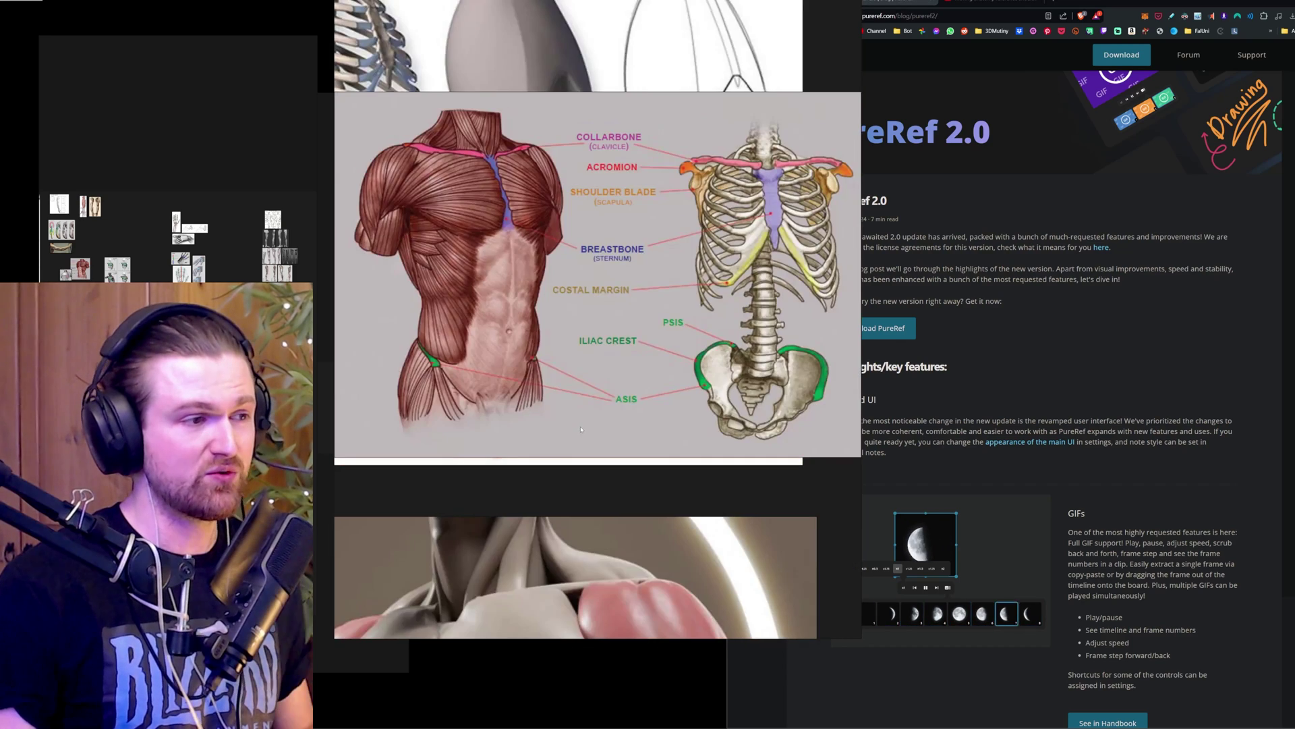
key(space)
key(space)
key(space)
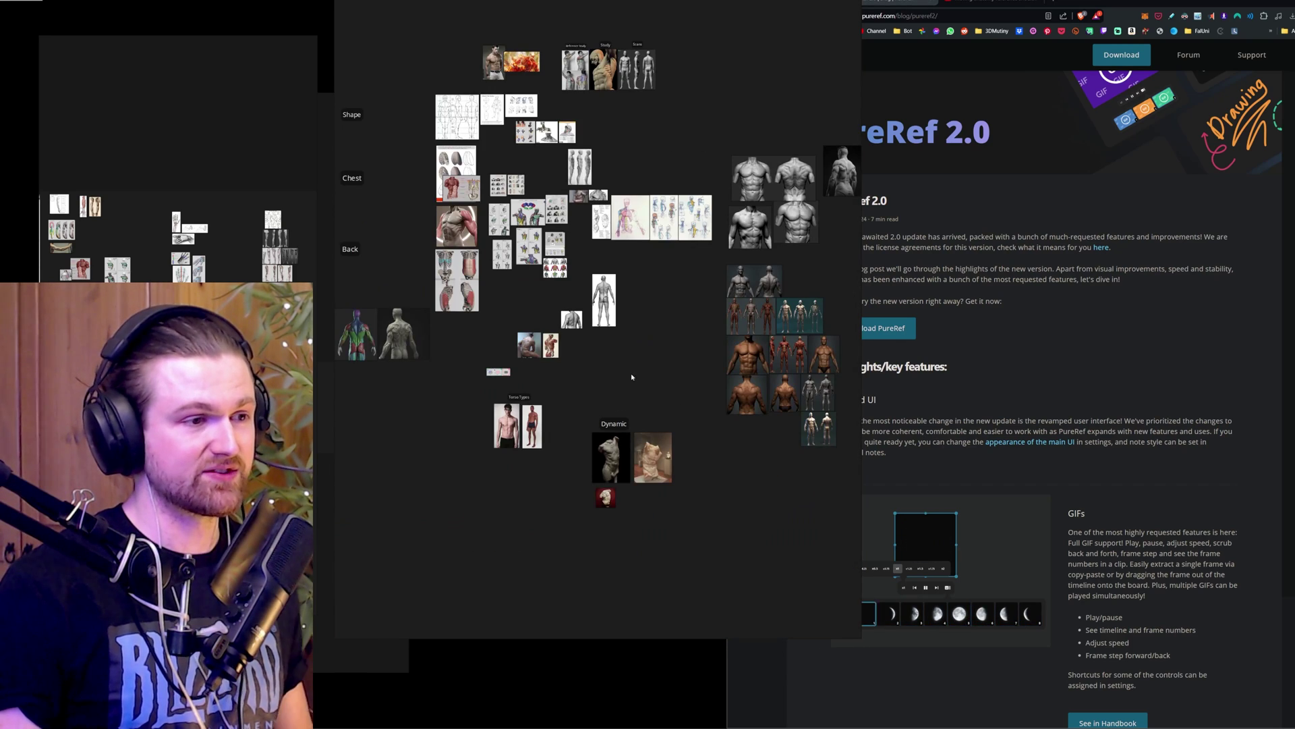
Pan and zoom onto the torso sculpt group and select its renders.
drag(632, 377, 533, 412)
scroll(639, 369, up, 3)
drag(639, 369, 527, 322)
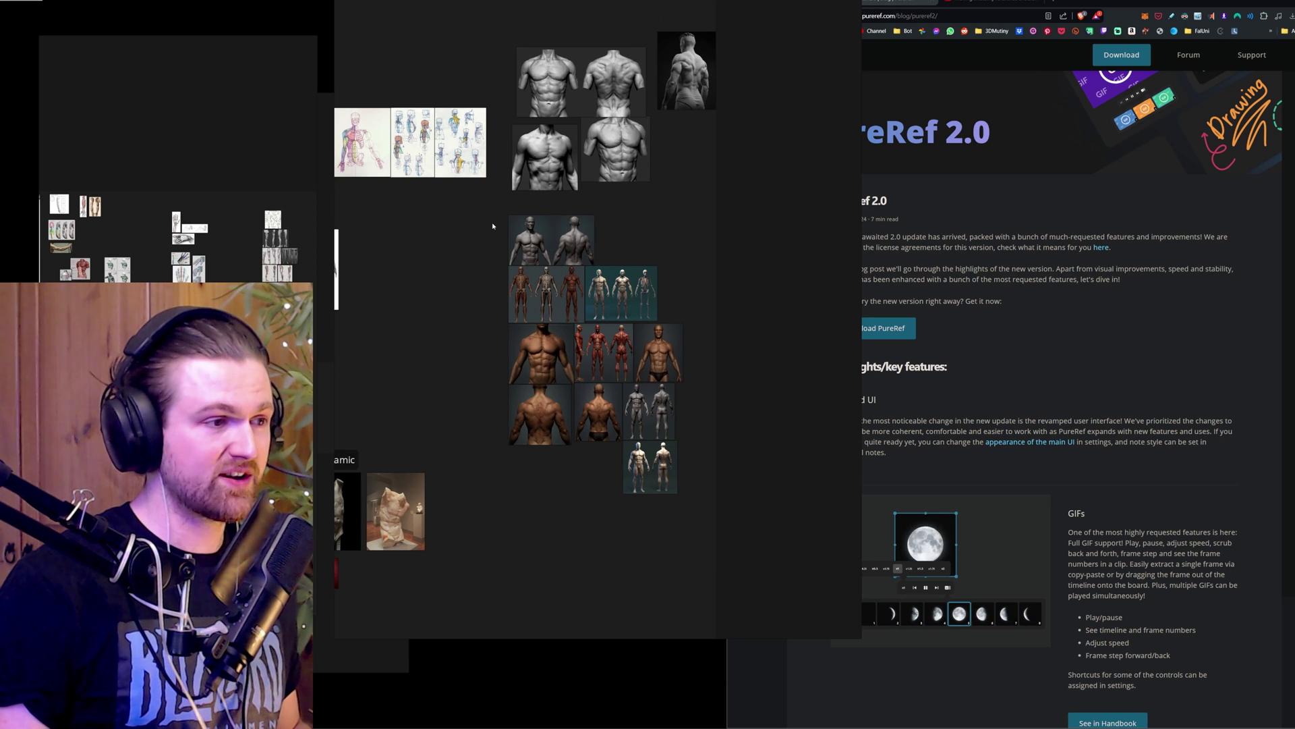
drag(492, 221, 545, 304)
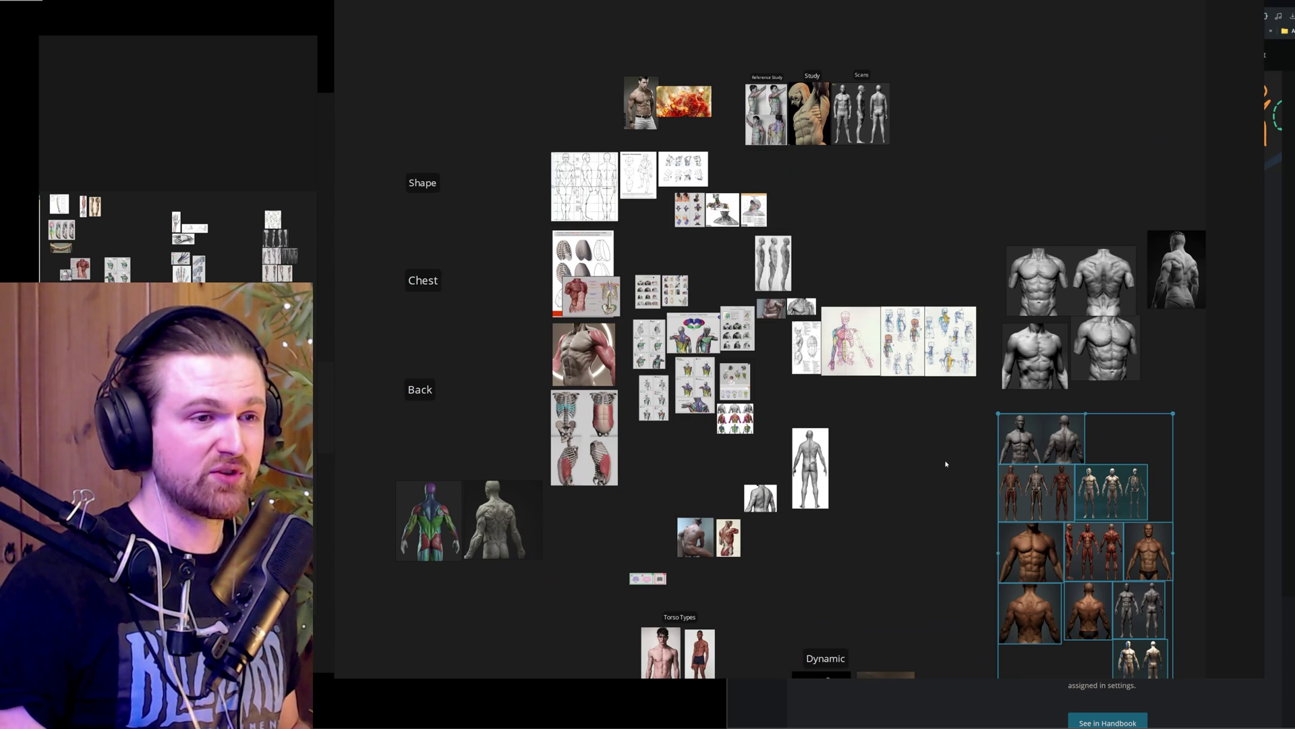
Pack the central torso images into a grid, normalize them to equal height, then repack.
drag(959, 555, 548, 150)
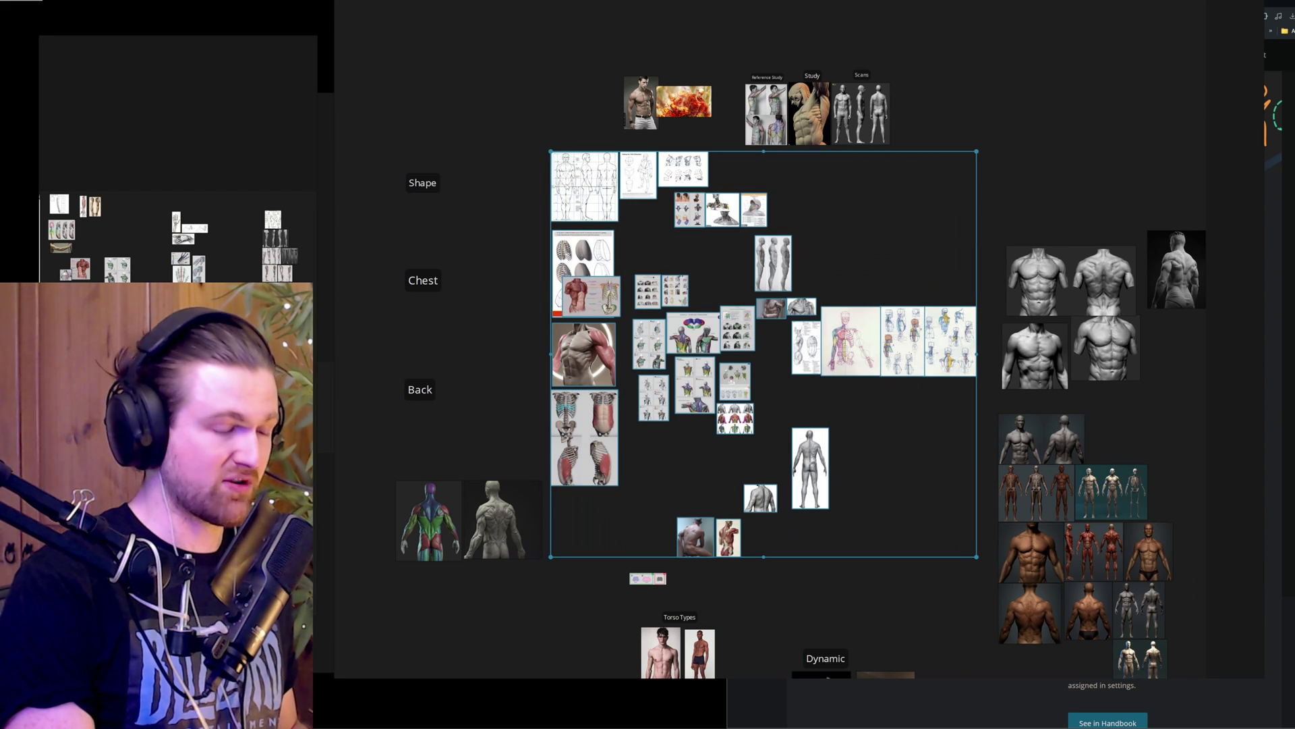
key(ctrl+p)
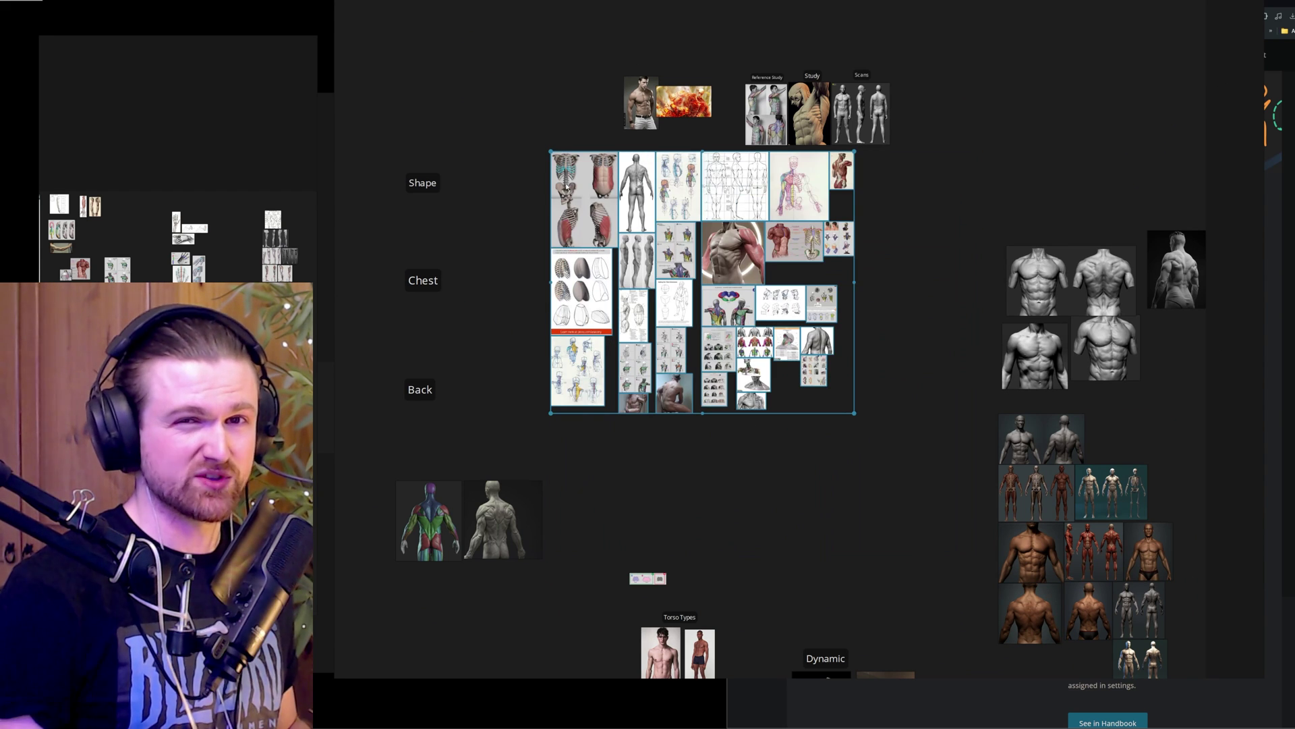
drag(680, 430, 690, 451)
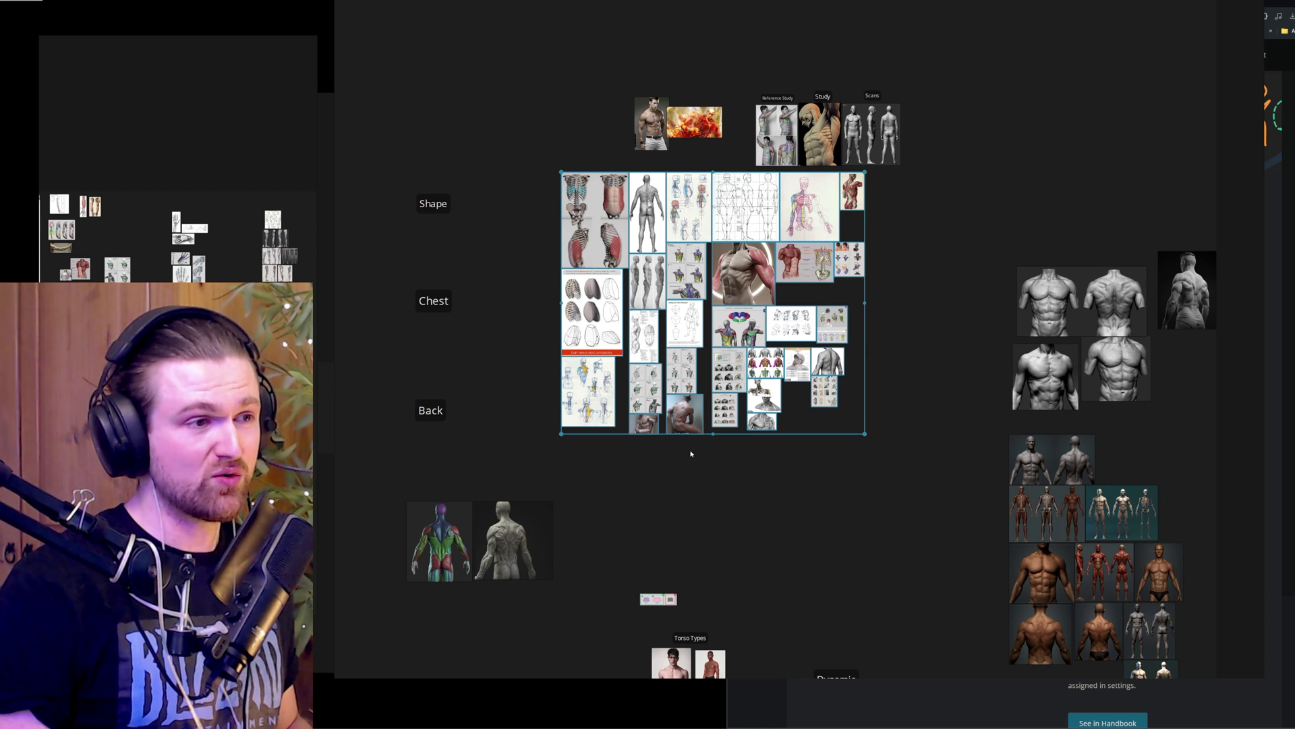
key(ctrl+alt+Left)
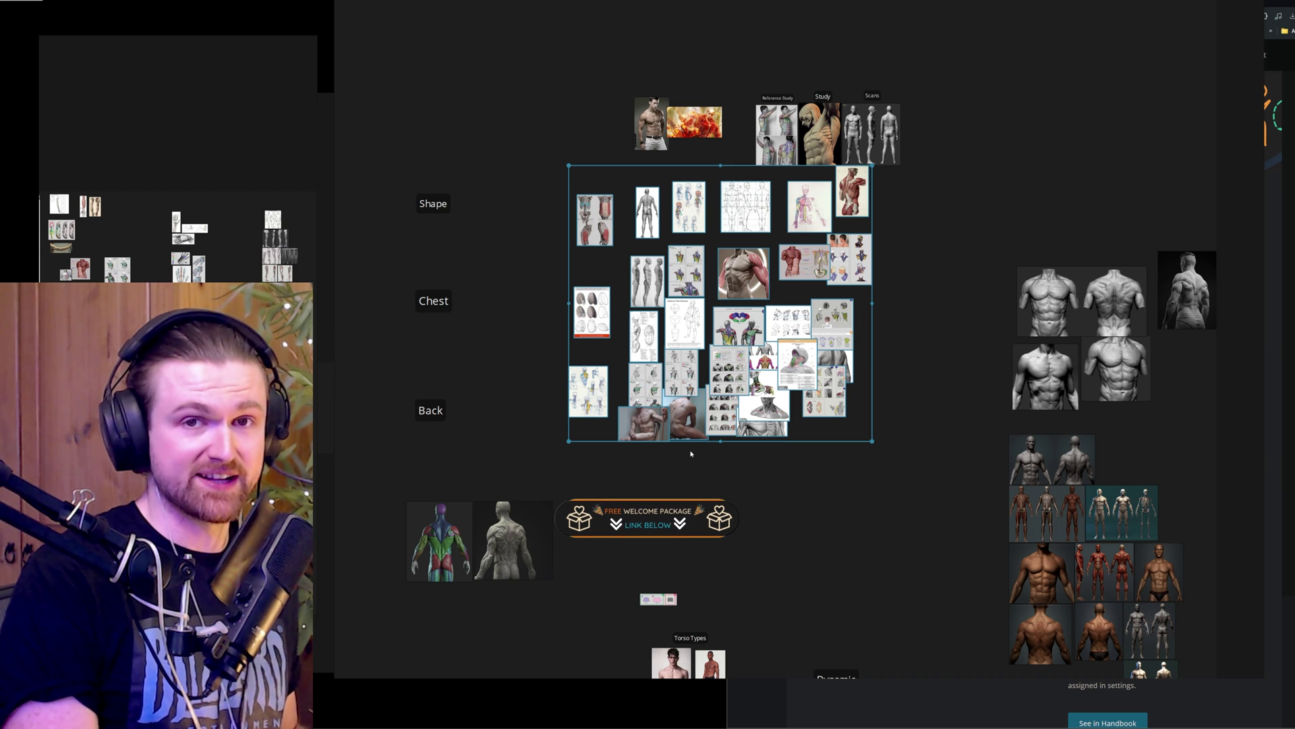
key(ctrl+p)
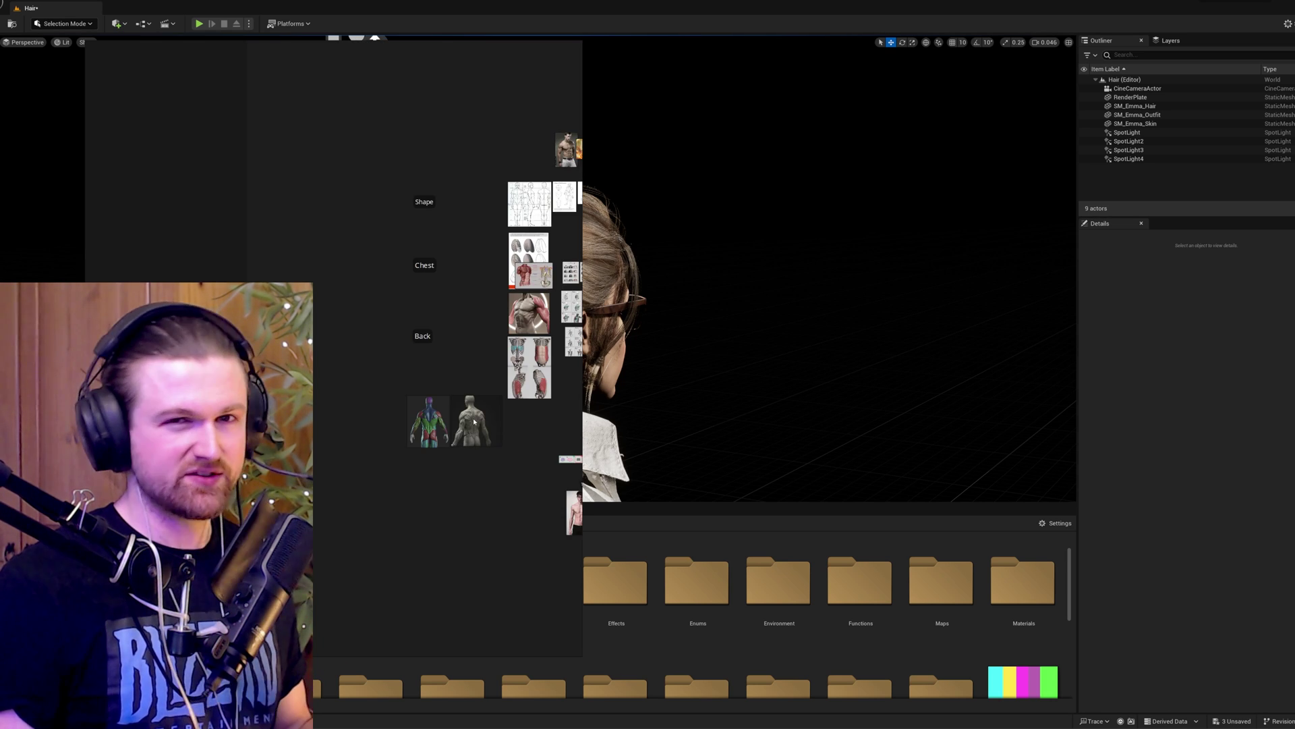
Set the board's window mode to Always on top.
right_click(442, 371)
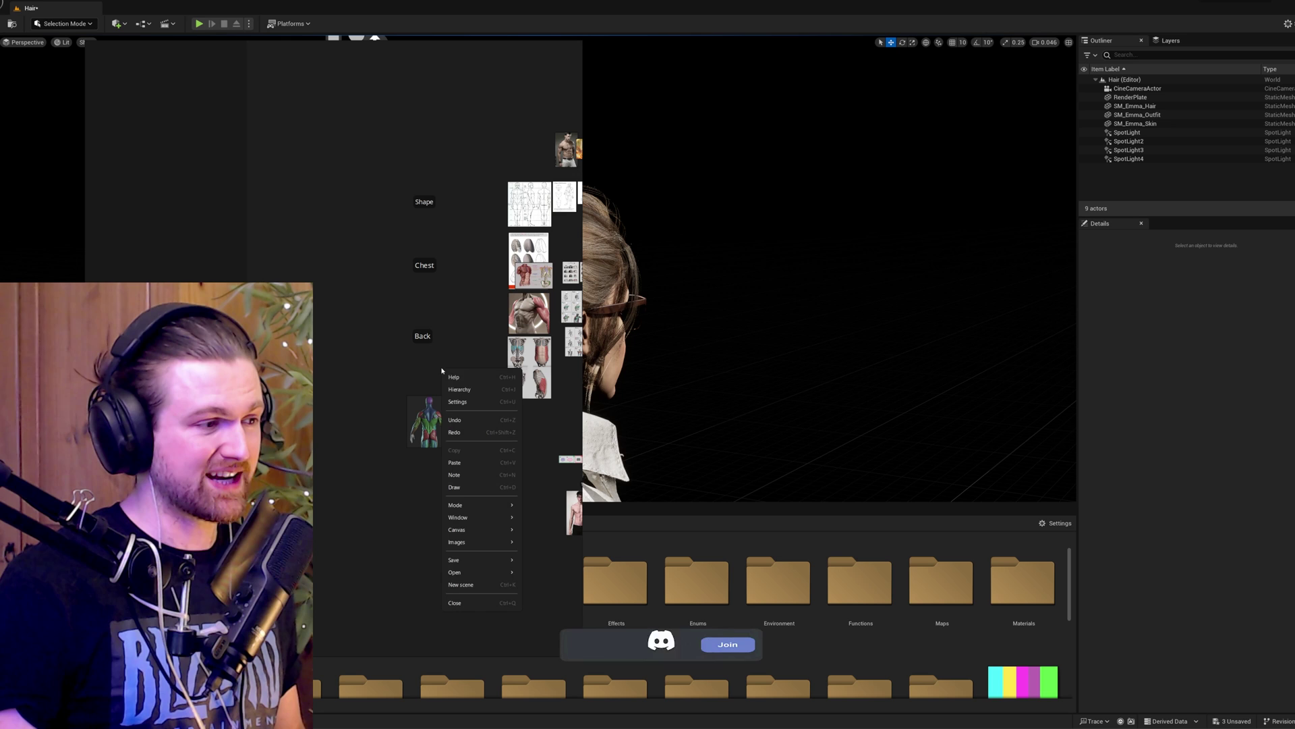
mouse_move(472, 520)
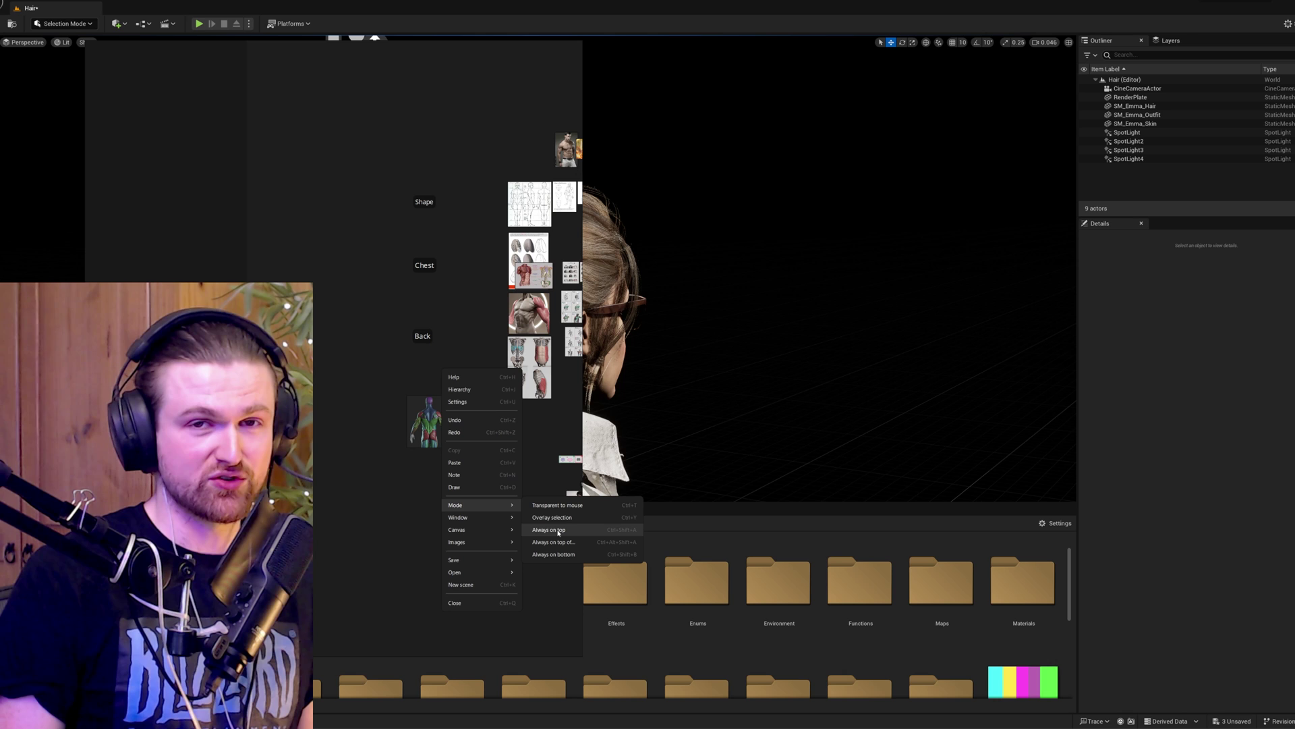
click(558, 530)
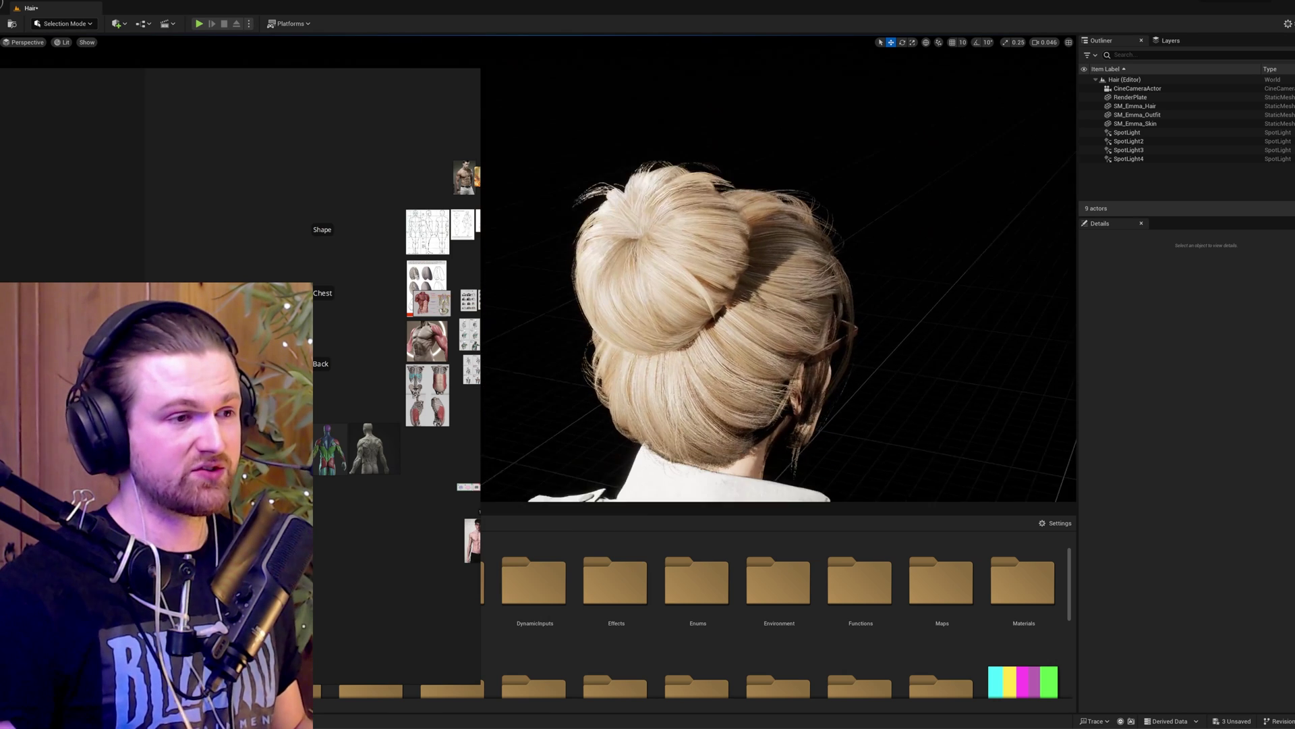
scroll(427, 388, up, 6)
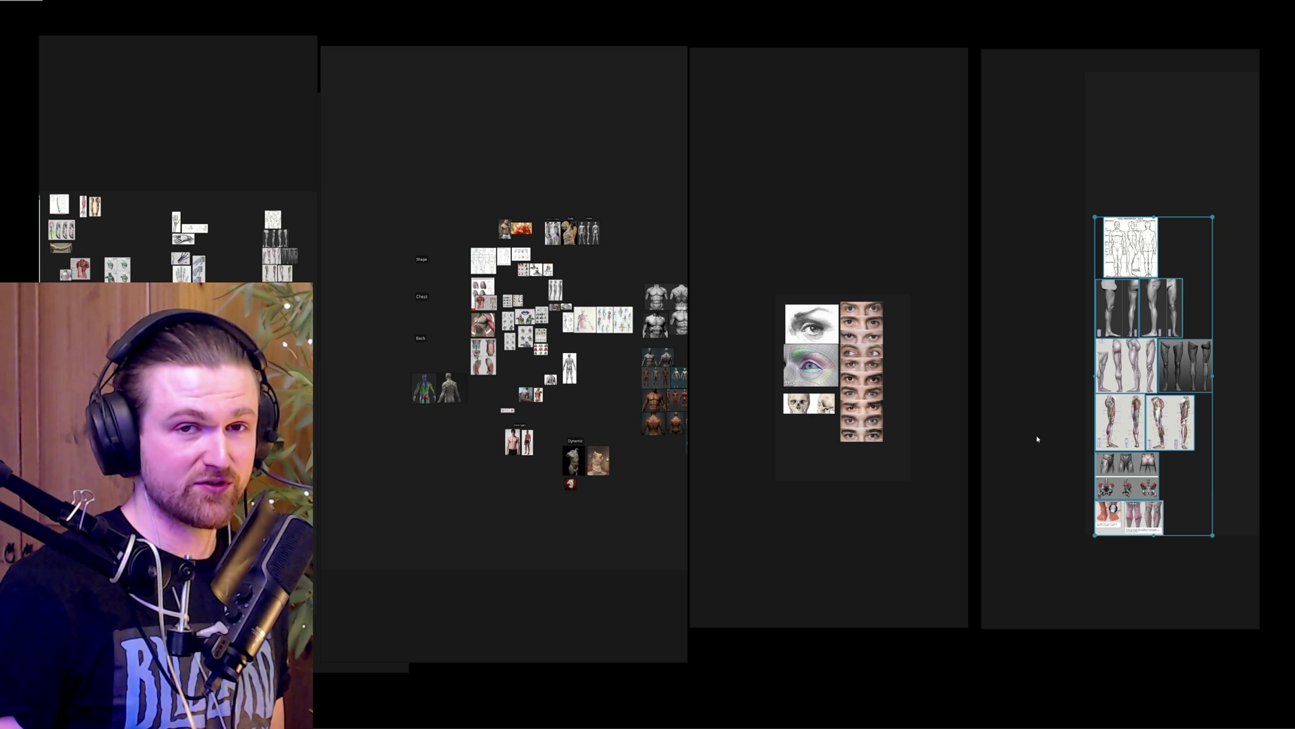
Paste the hand and face references, position them, and move and shrink the torso group beside them.
click(1018, 454)
drag(429, 228, 680, 514)
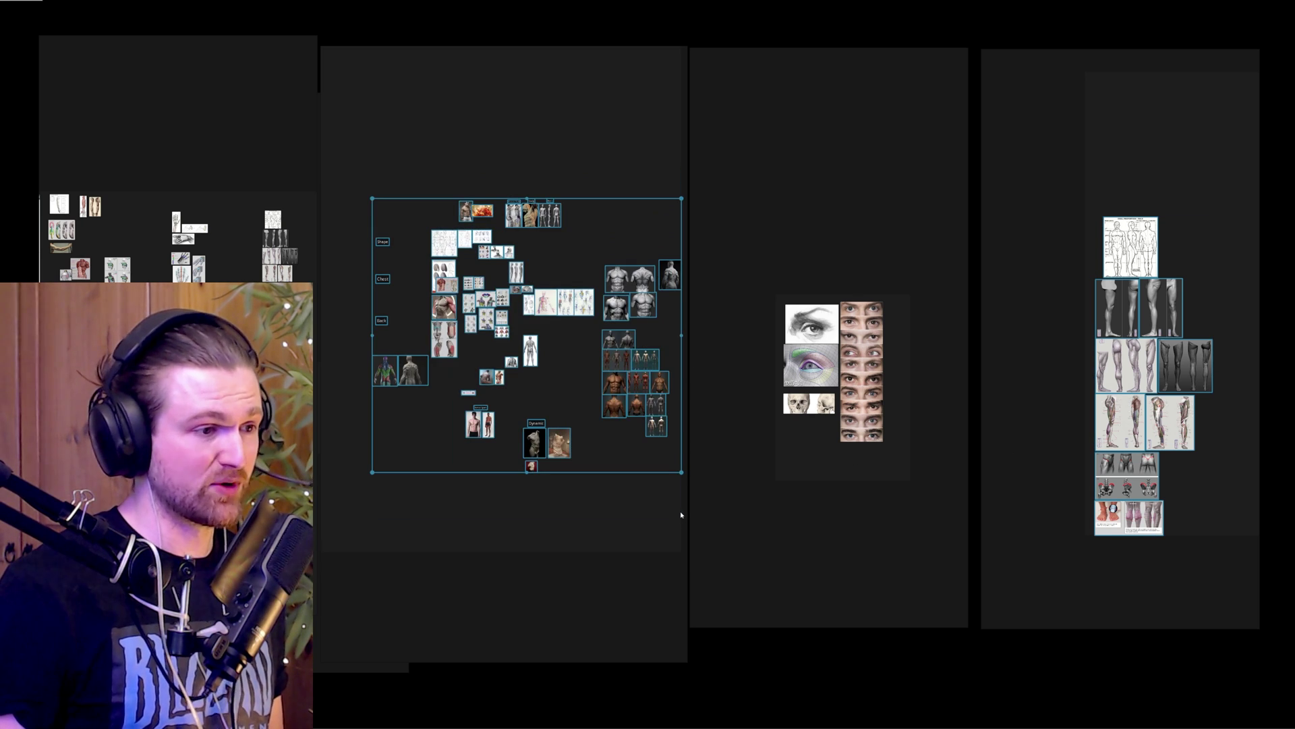
key(ctrl+v)
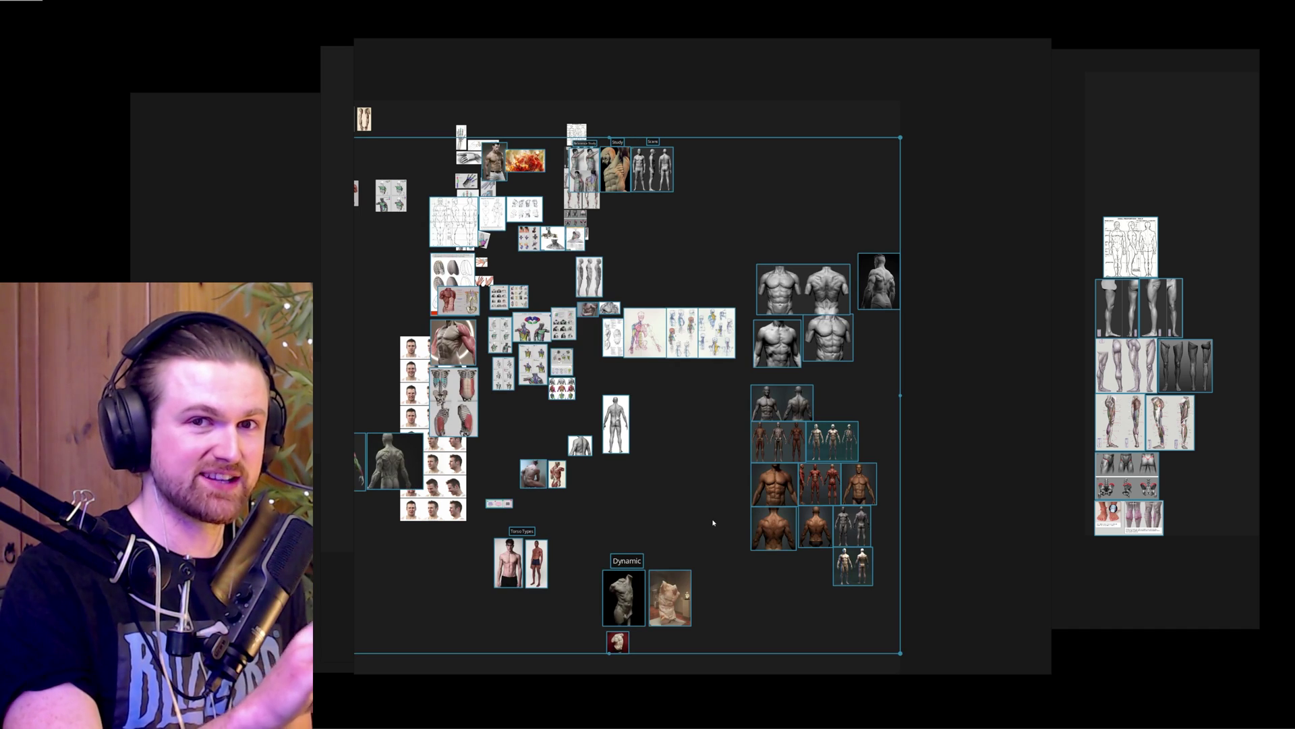
drag(713, 523, 731, 510)
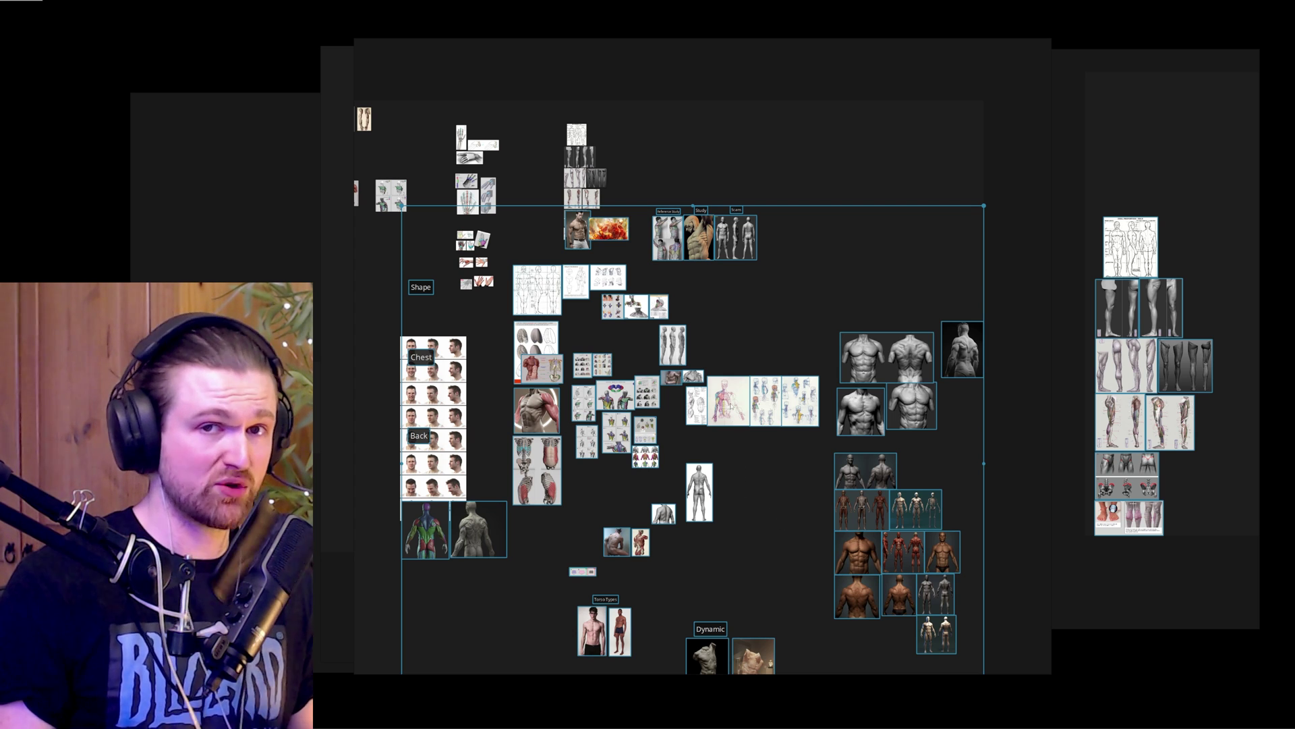
drag(738, 416, 804, 462)
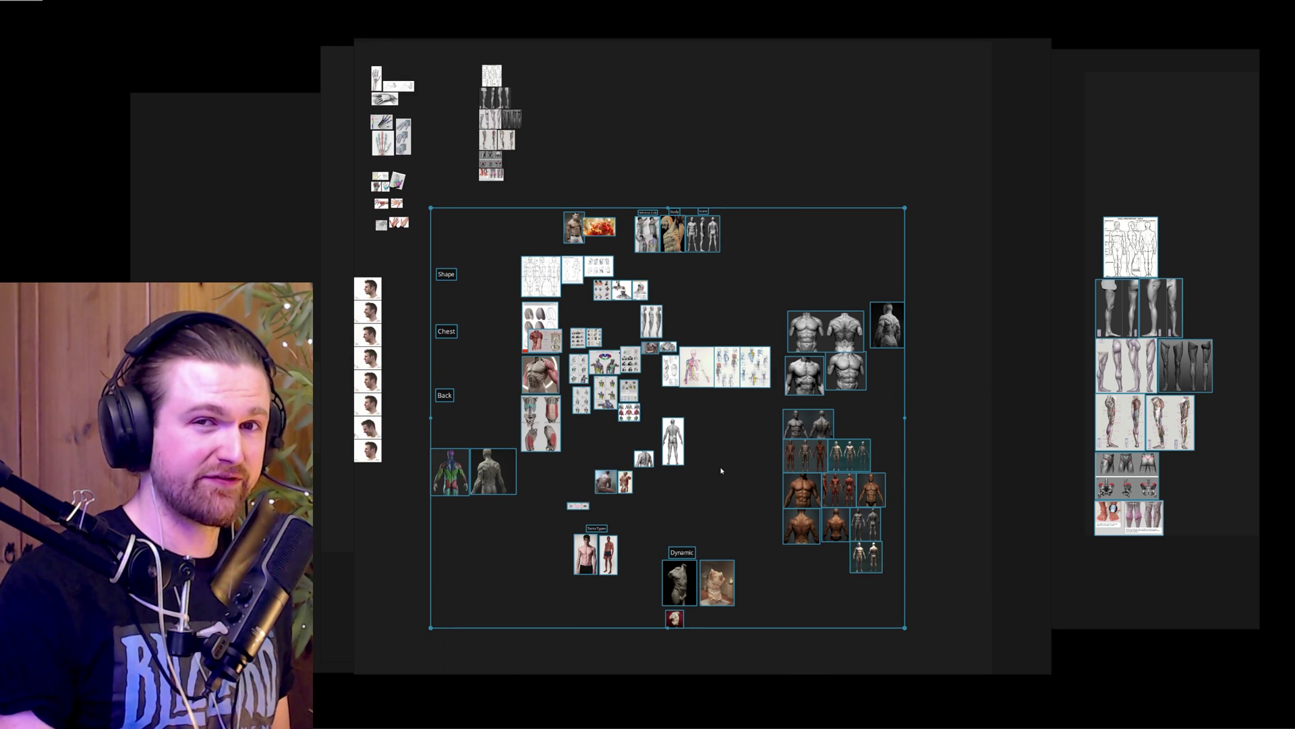
Select the framed torso group and zoom in on its upper-left corner and Chest/Back sections.
click(721, 470)
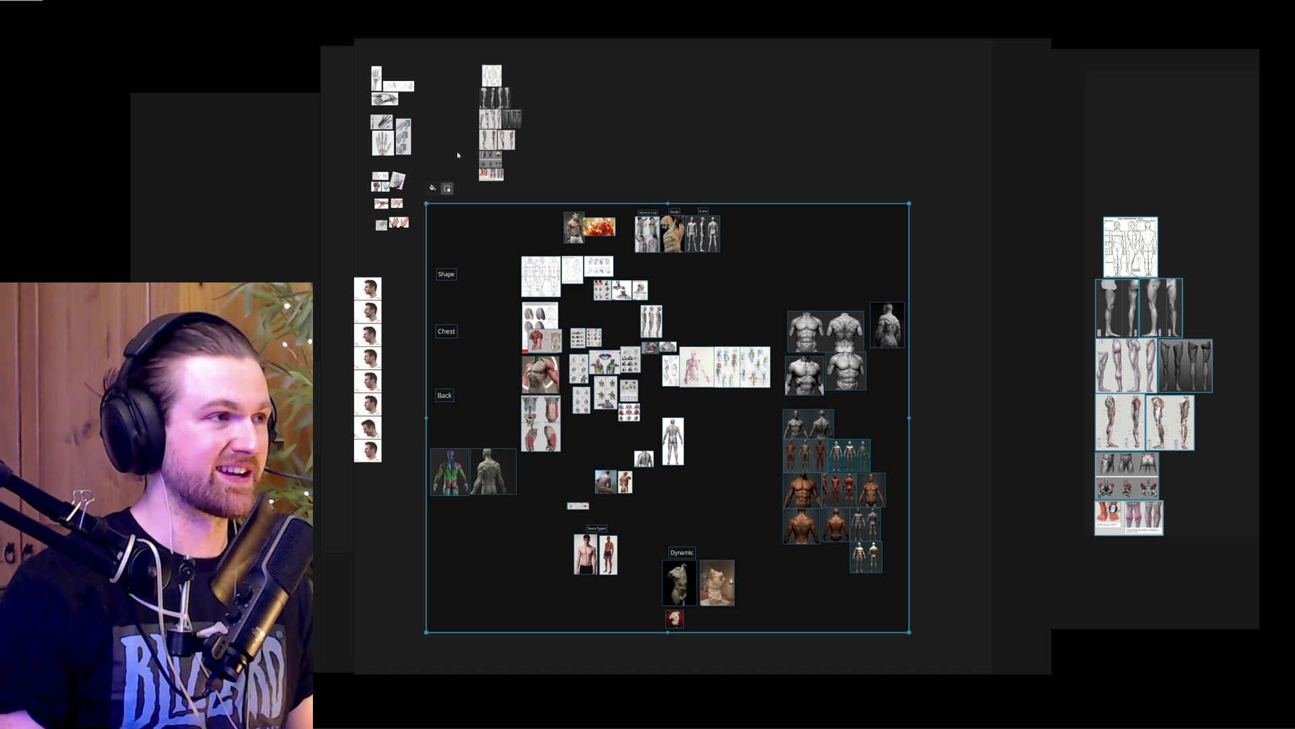
scroll(457, 155, up, 5)
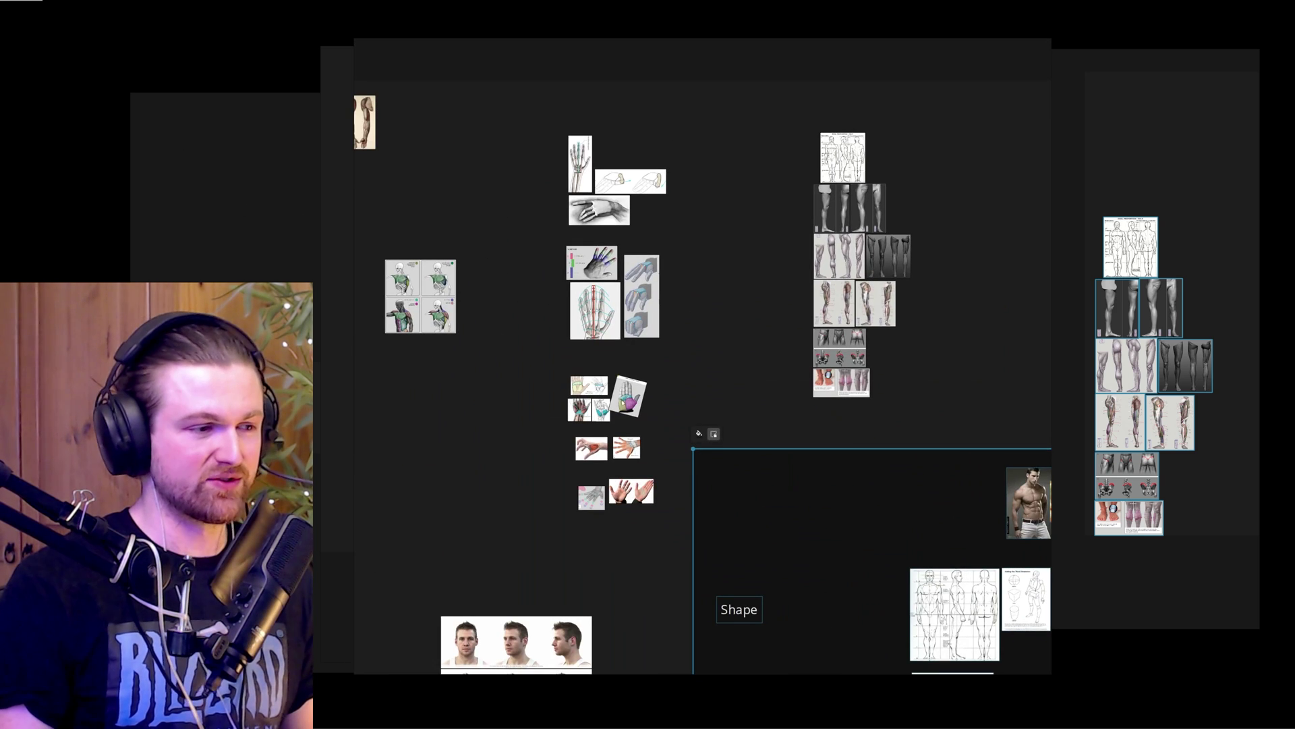
drag(668, 414, 603, 373)
mouse_move(922, 488)
mouse_down()
mouse_move(594, 364)
mouse_move(415, 212)
mouse_move(513, 173)
mouse_up()
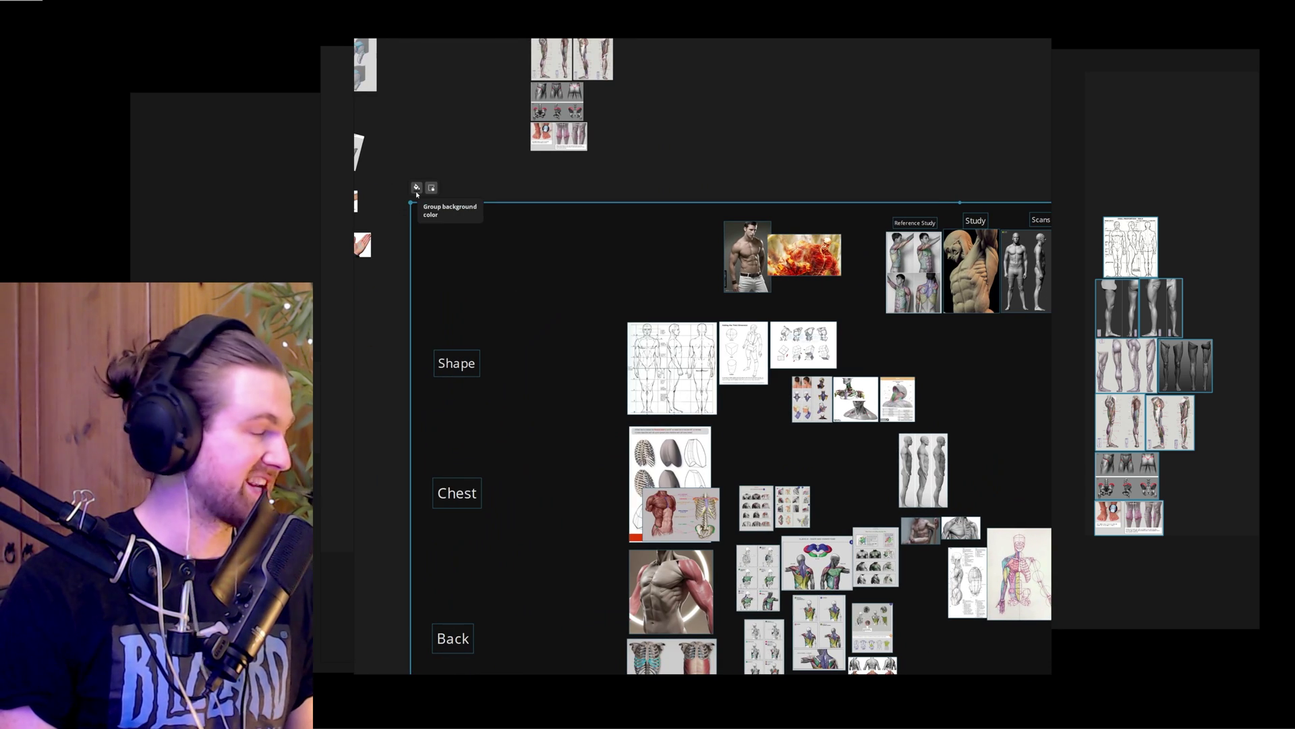
Colour the torso group's background dark green 3C4E3D and zoom out to see the whole group.
click(416, 188)
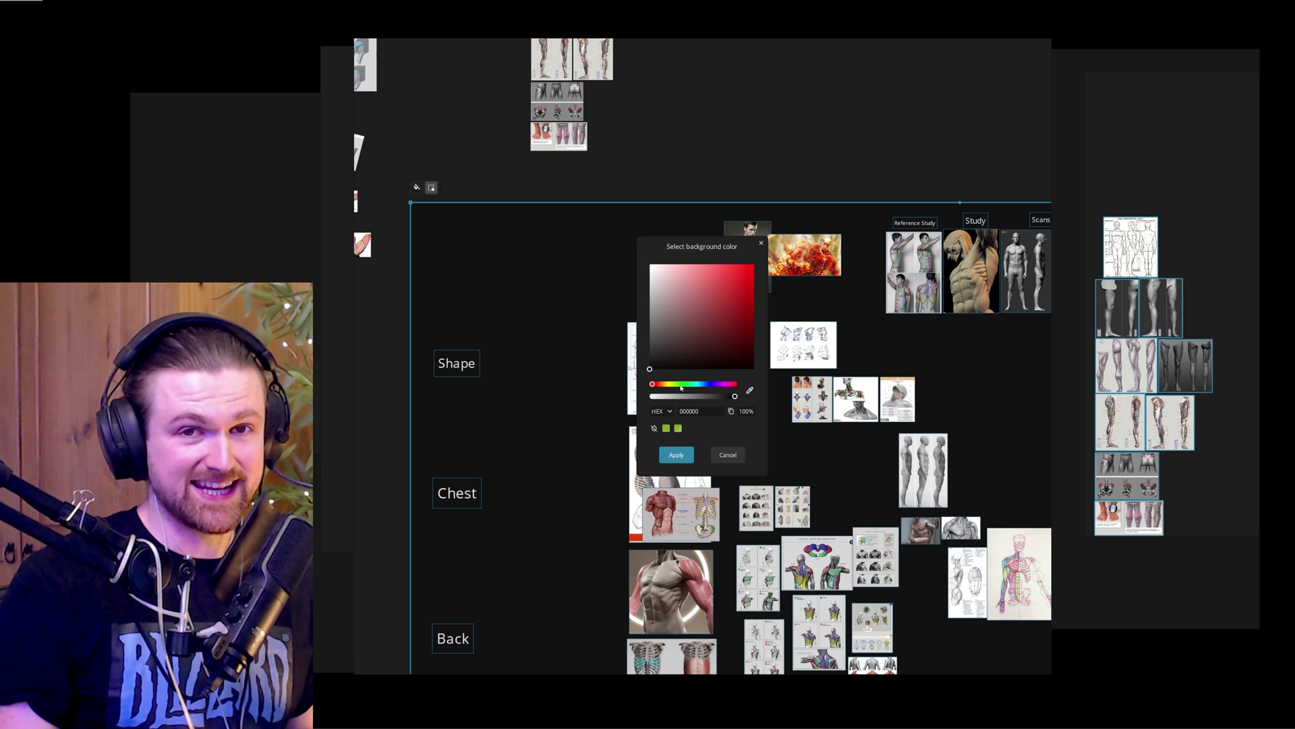
click(681, 385)
mouse_move(696, 366)
mouse_down()
mouse_move(736, 277)
mouse_move(674, 338)
mouse_up()
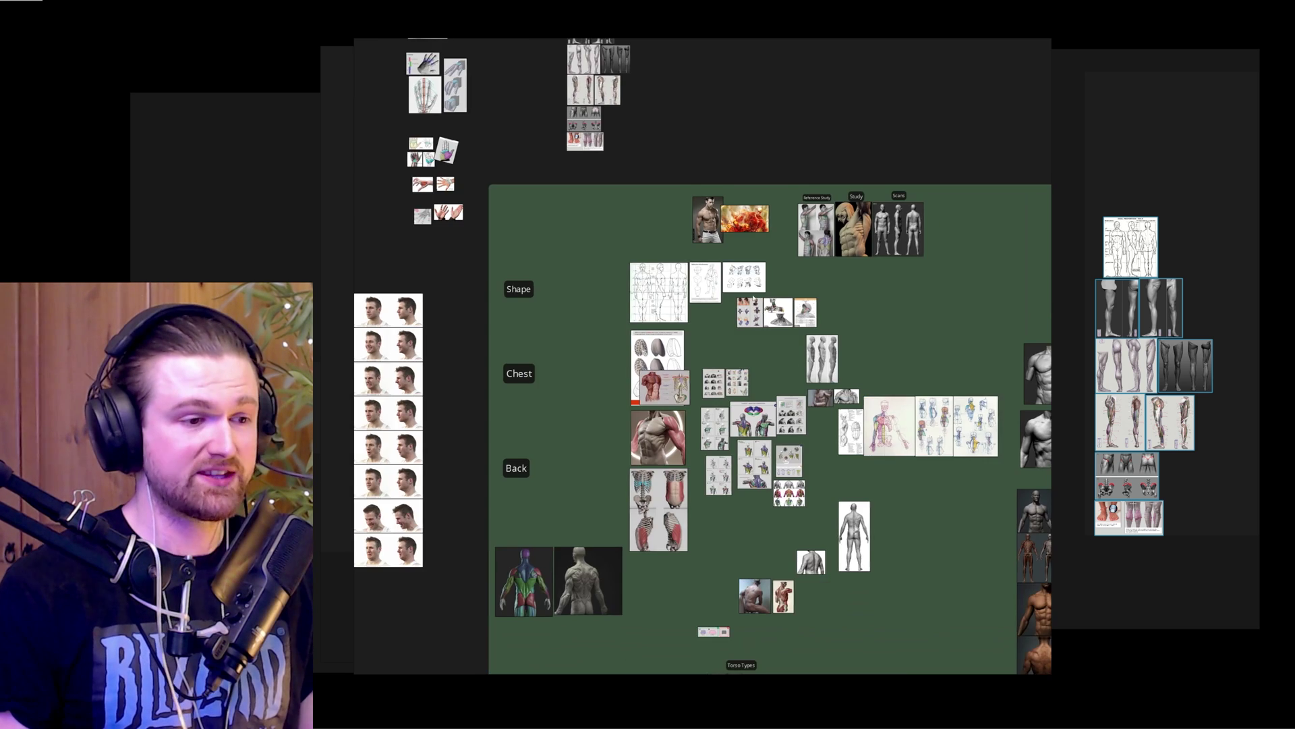
drag(824, 424, 697, 338)
scroll(697, 338, down, 3)
drag(744, 403, 731, 369)
drag(727, 315, 732, 357)
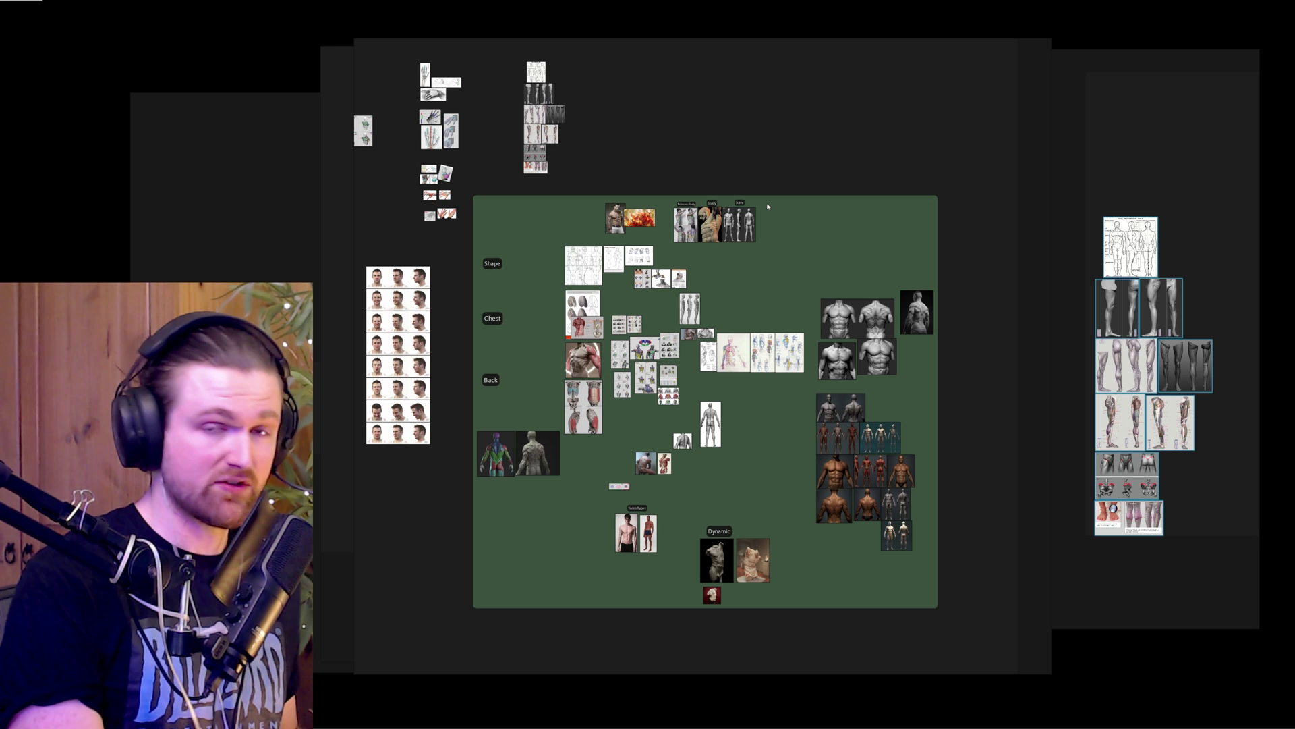
In the hierarchy panel, rename the Note group to 'Torso'.
key(h)
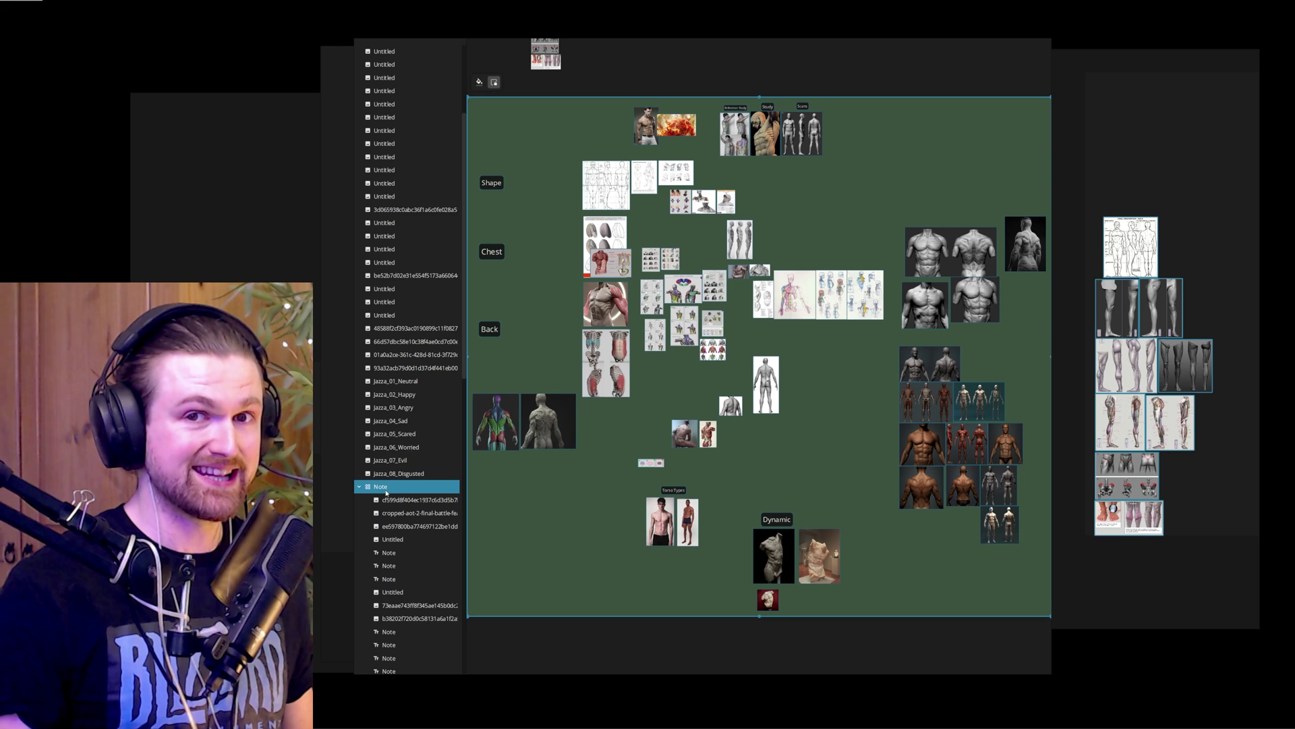
scroll(386, 492, down, 1)
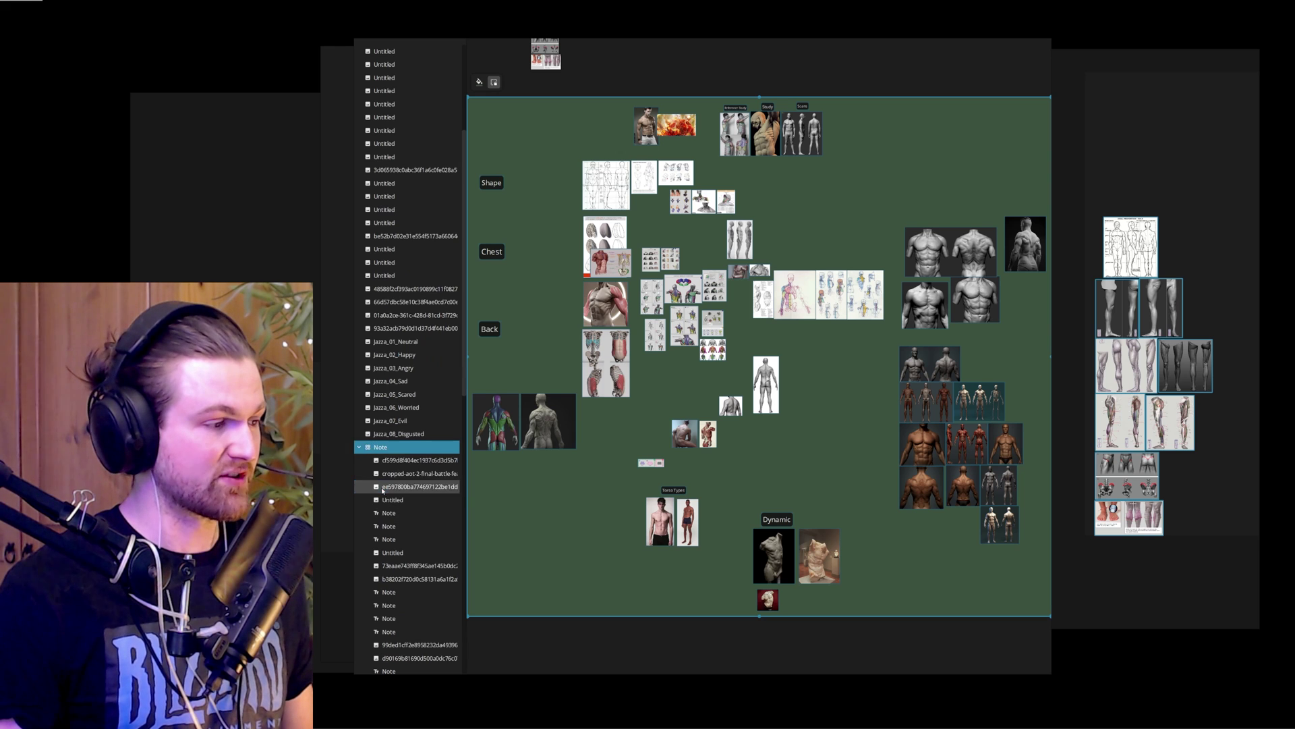
click(386, 452)
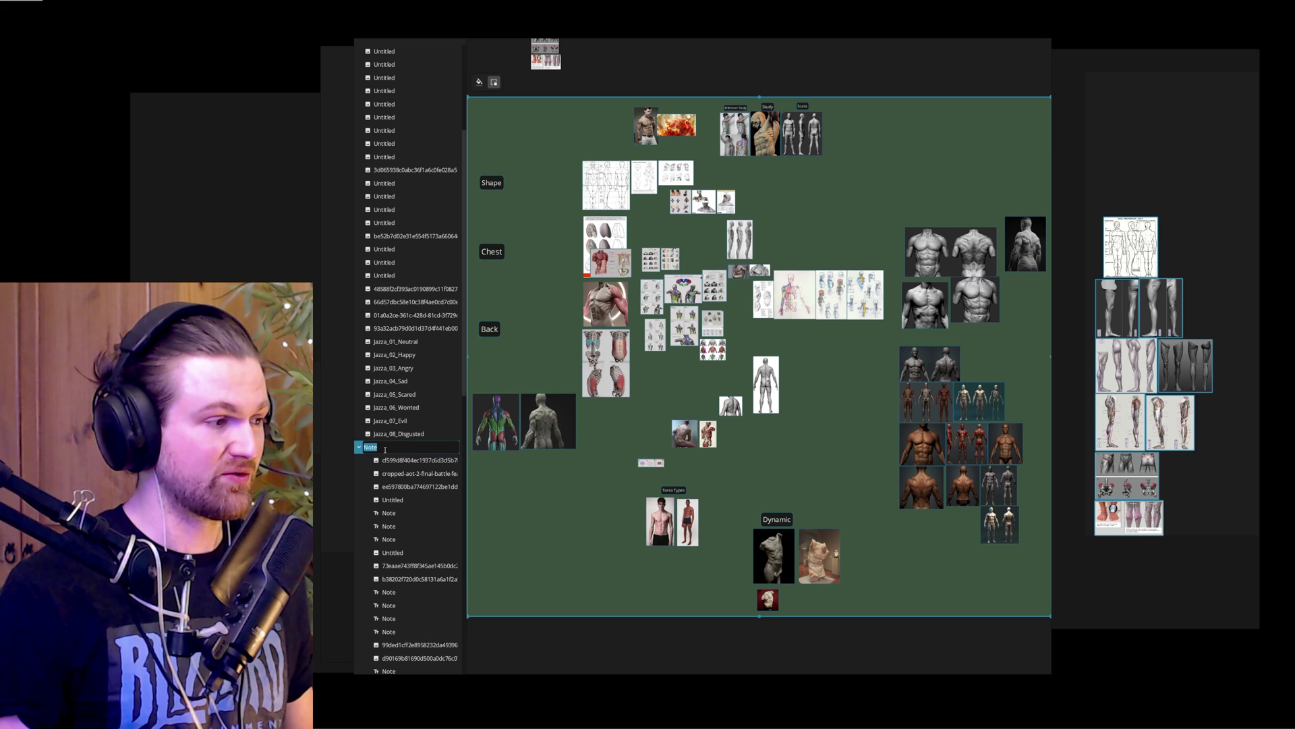
text(Tor)
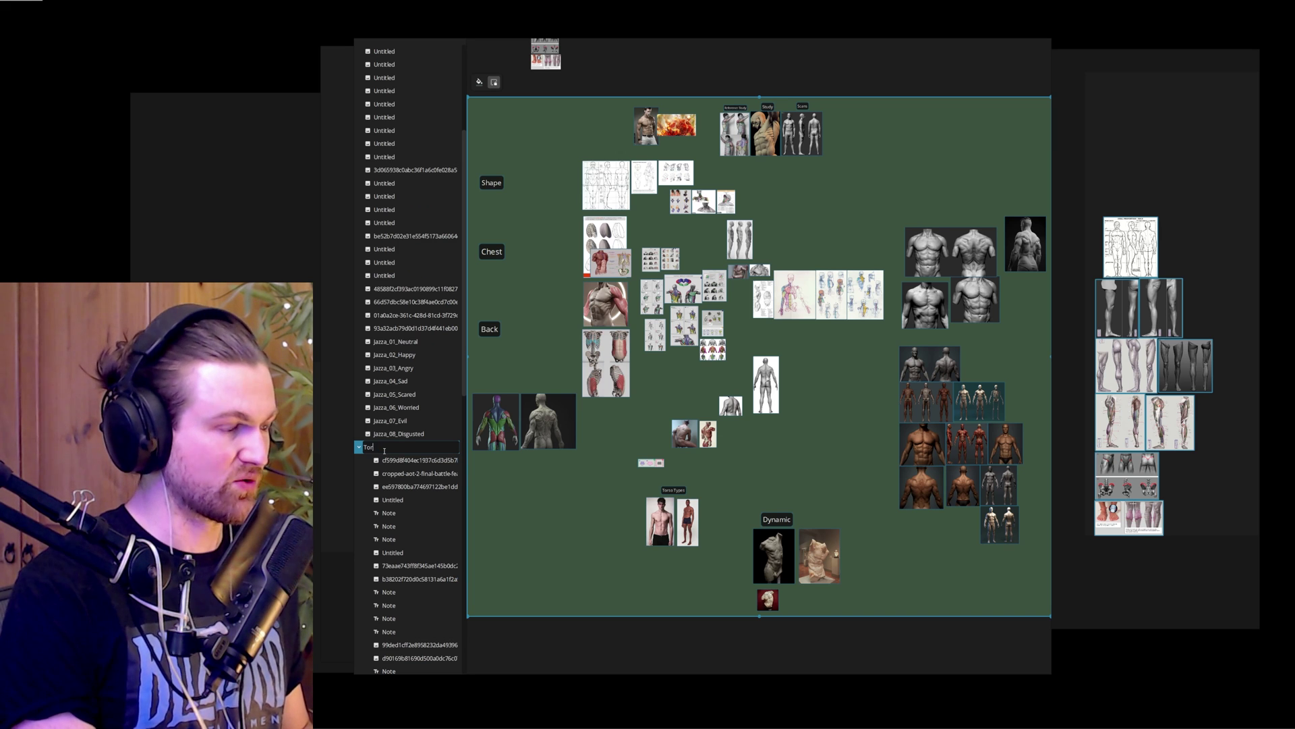
text(so)
key(Return)
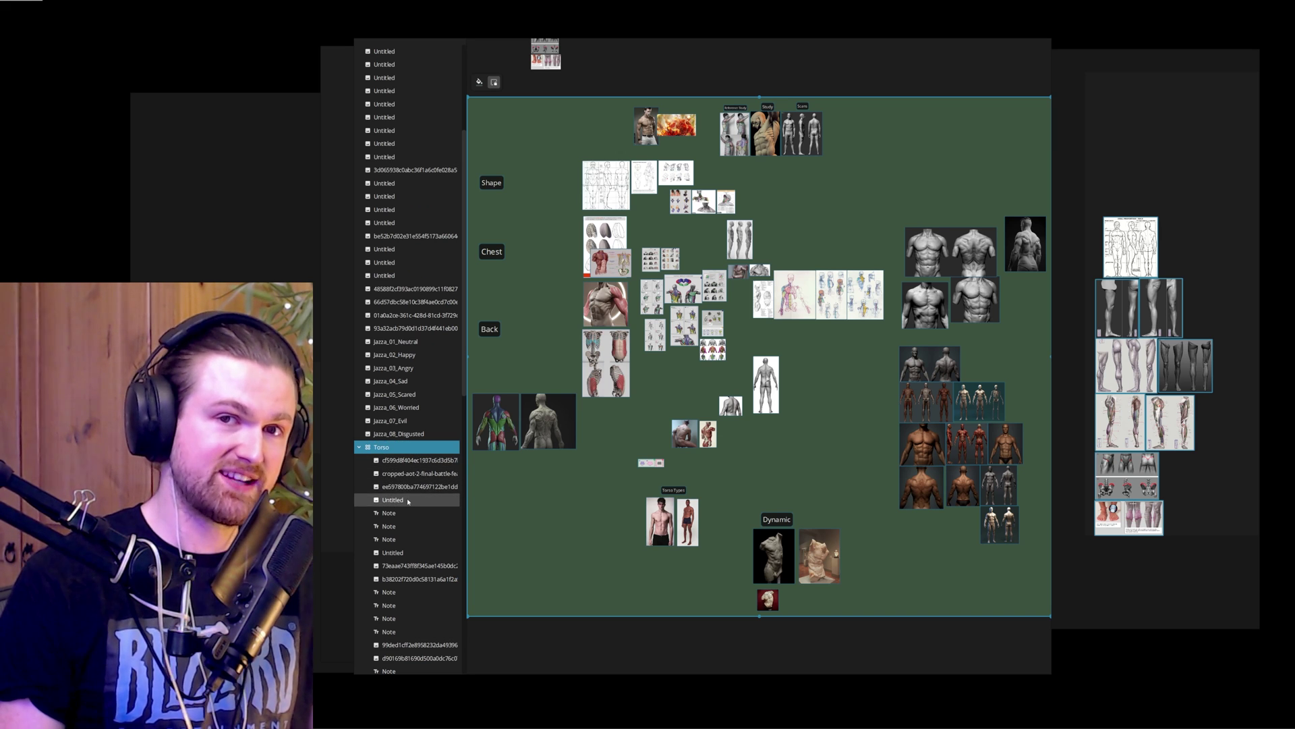
scroll(408, 501, down, 1)
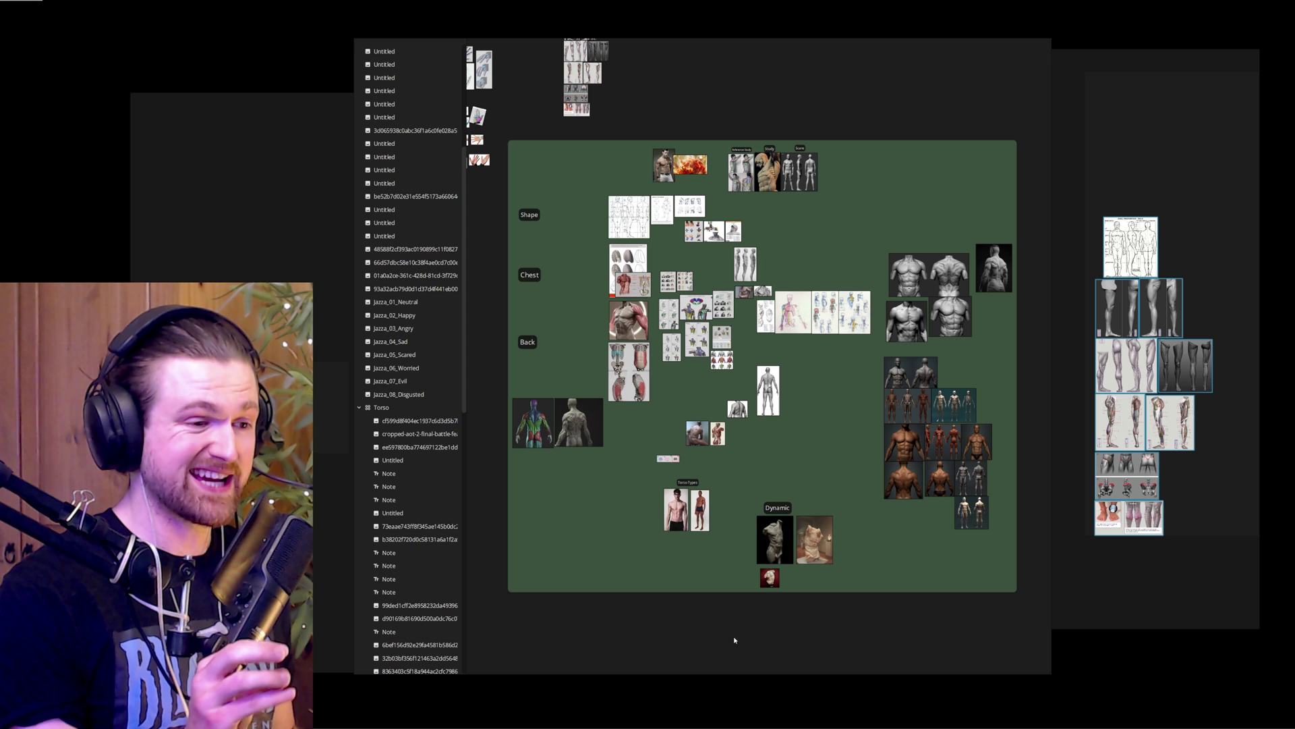
Maximize the PureRef window and pan around the Back section references.
key(ctrl+f)
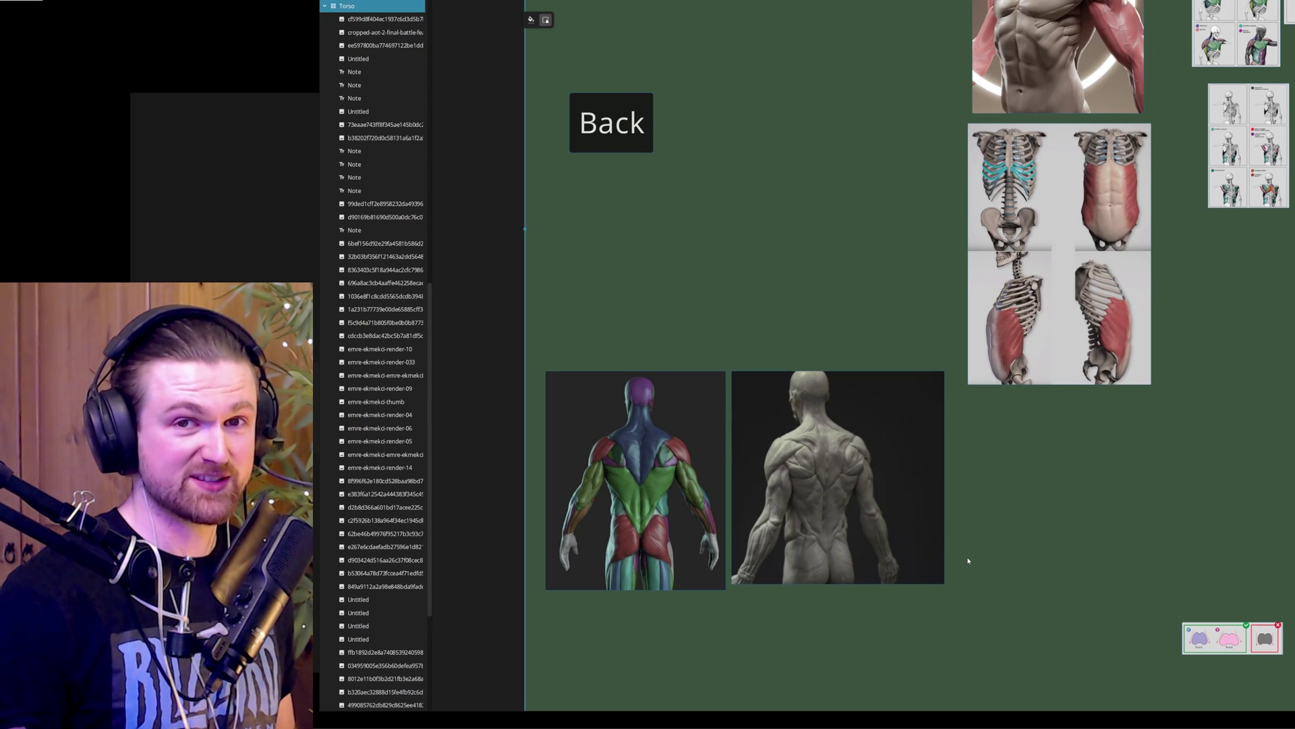
mouse_move(828, 558)
mouse_down()
mouse_move(846, 554)
mouse_move(783, 548)
mouse_move(815, 548)
mouse_up()
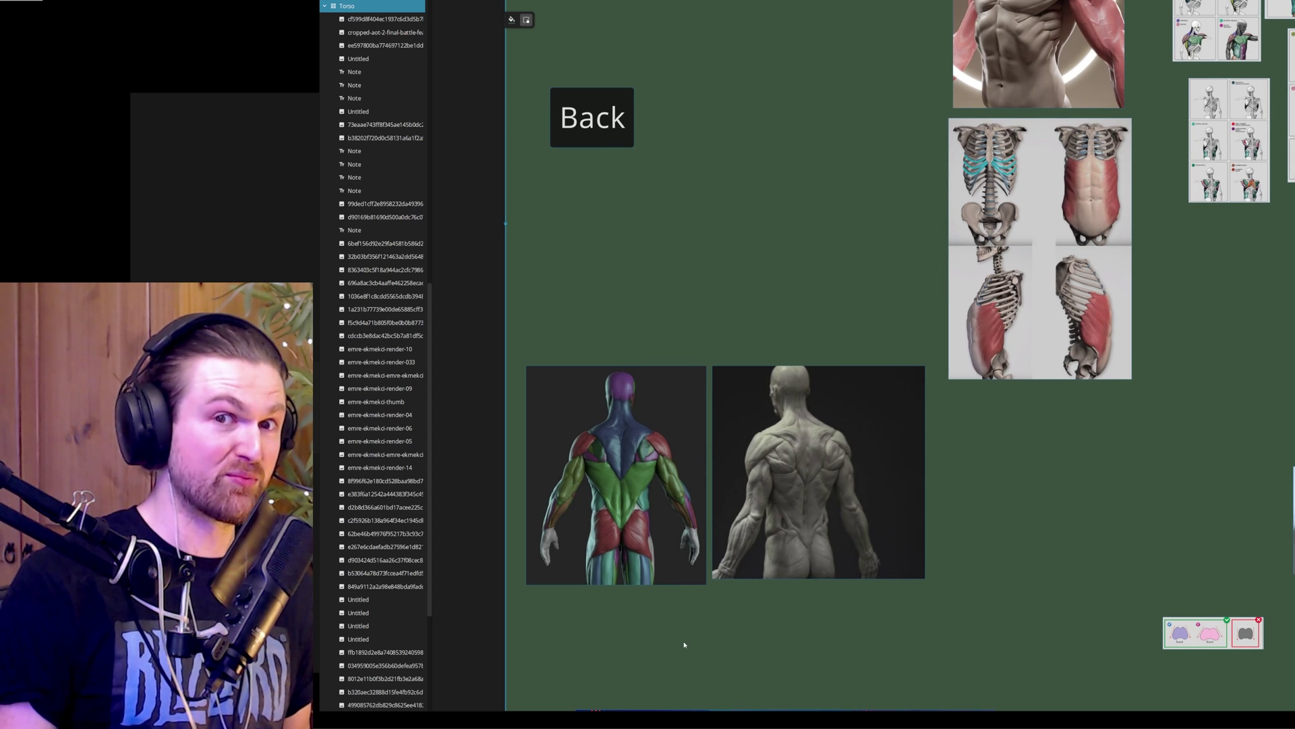
Draw green arrows over the grey back and at both shoulders of the coloured figure.
key(d)
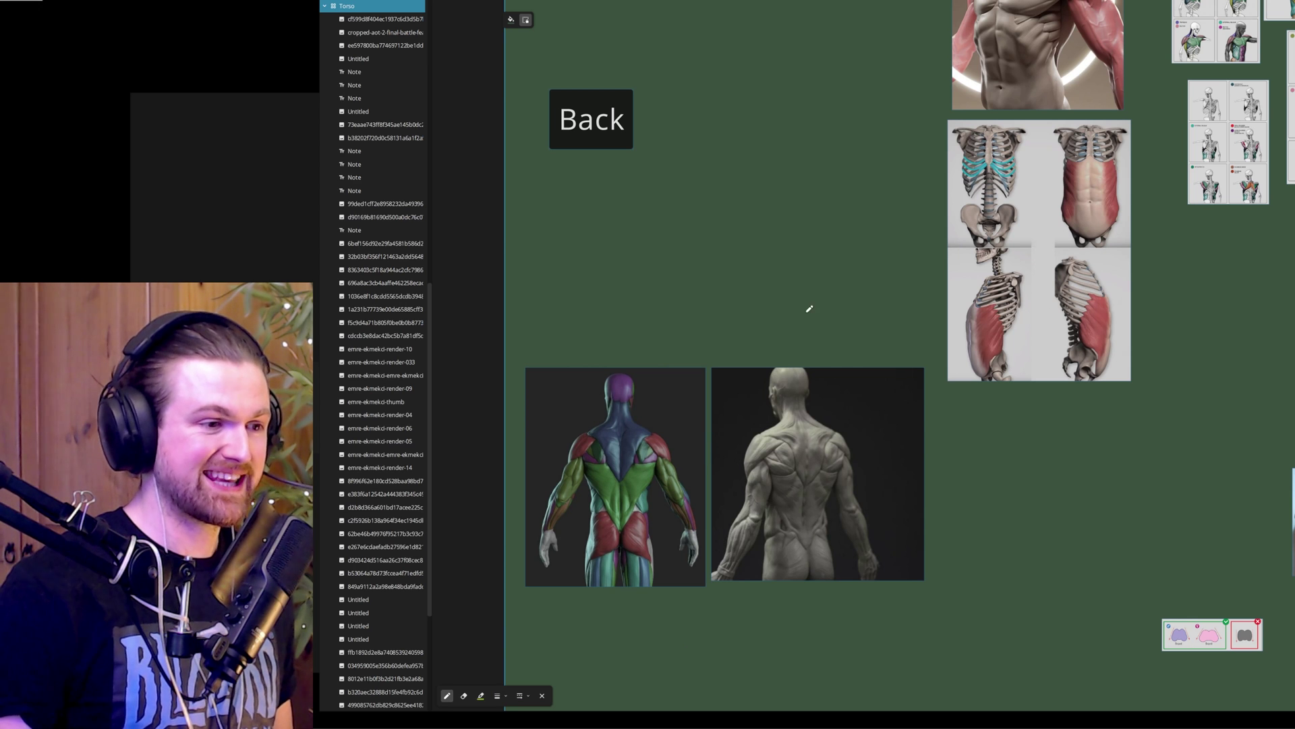
mouse_move(807, 304)
mouse_down()
mouse_move(814, 435)
mouse_move(800, 435)
mouse_move(838, 432)
mouse_up()
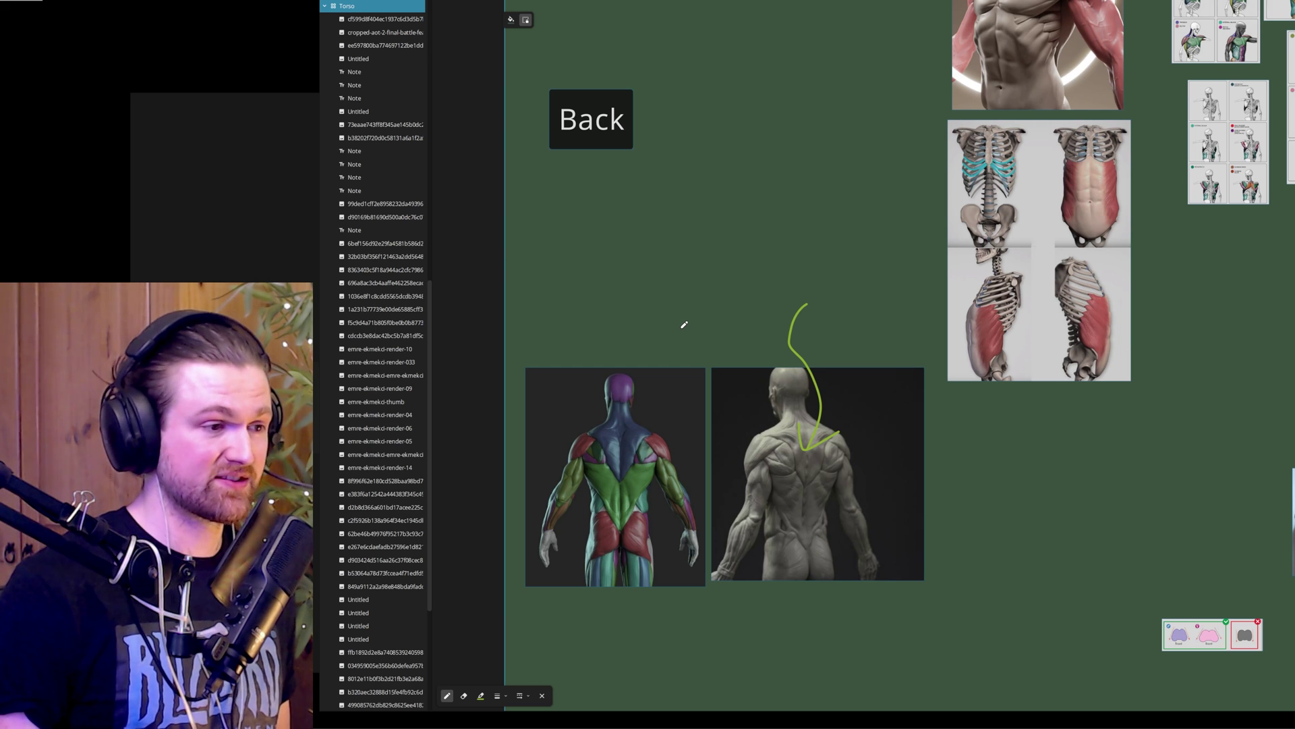
mouse_move(682, 329)
mouse_down()
mouse_move(658, 429)
mouse_move(678, 418)
mouse_up()
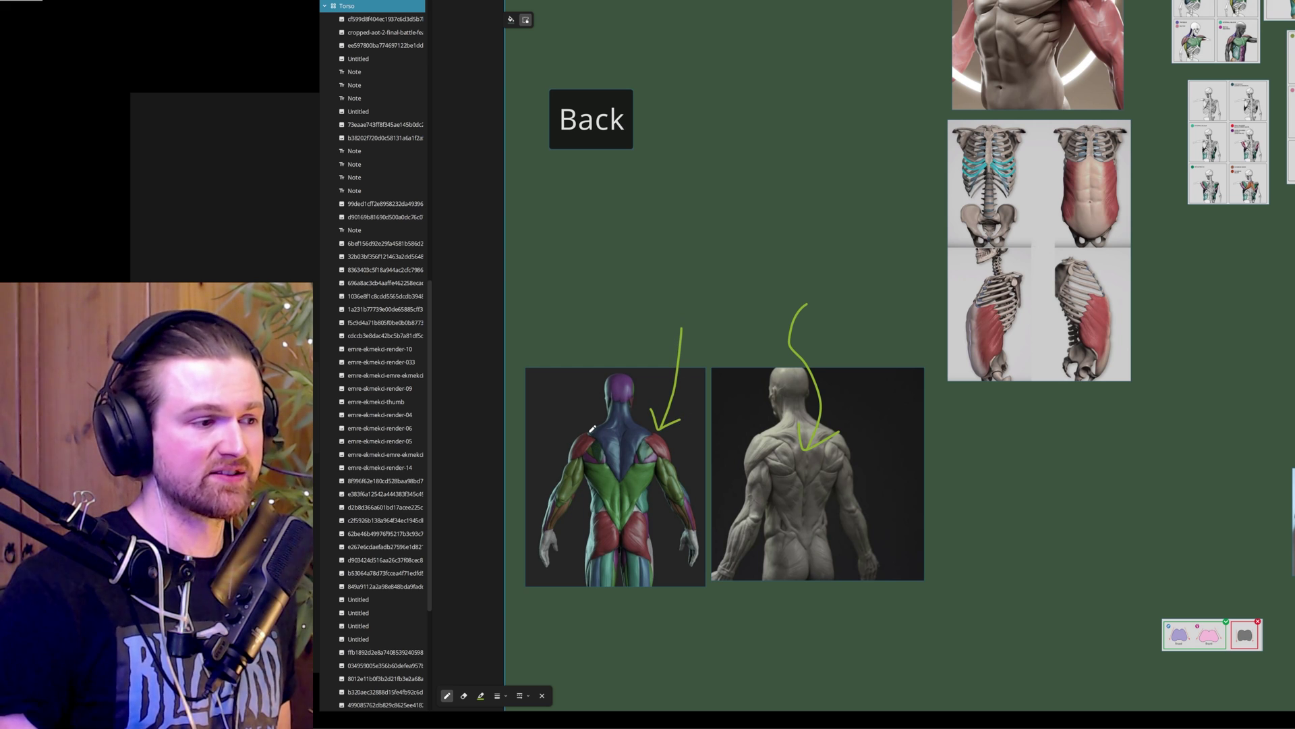
mouse_move(568, 399)
mouse_down()
mouse_move(592, 455)
mouse_move(570, 465)
mouse_up()
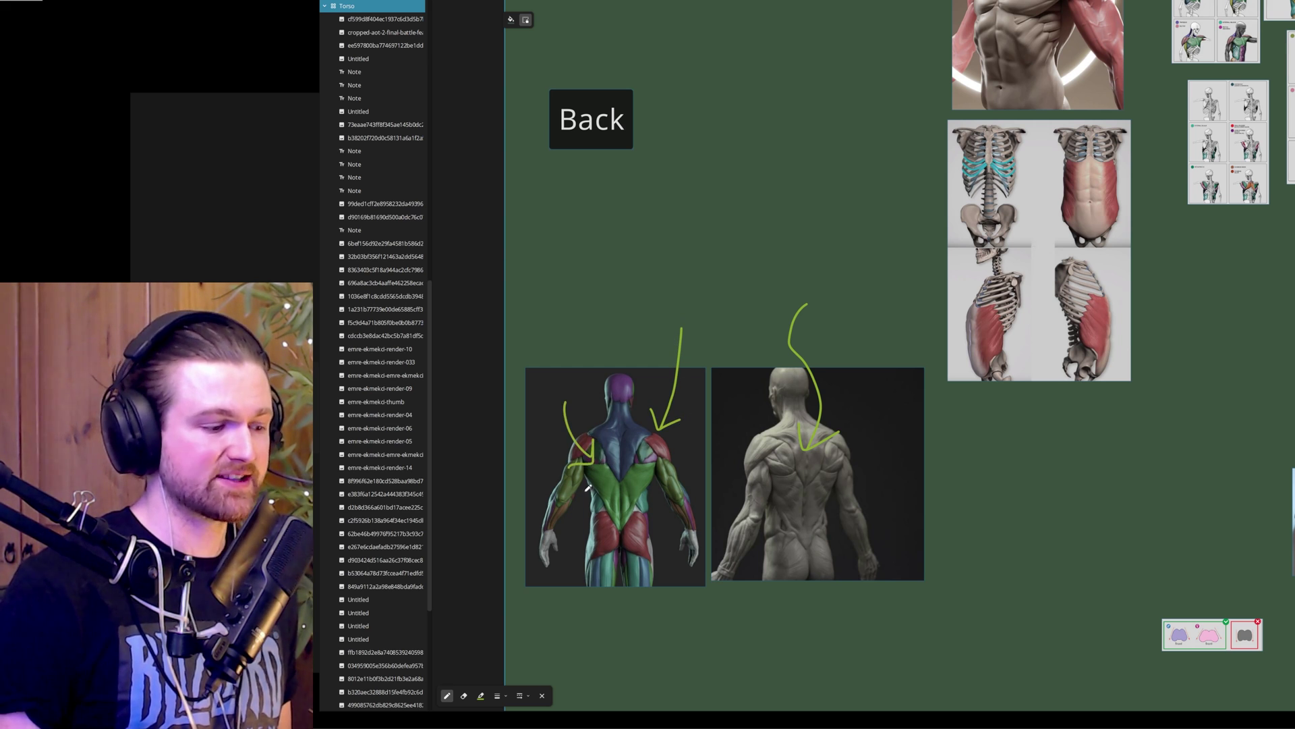
Switch the pen colour to orange and draw an orange arrow between the two figures.
click(480, 695)
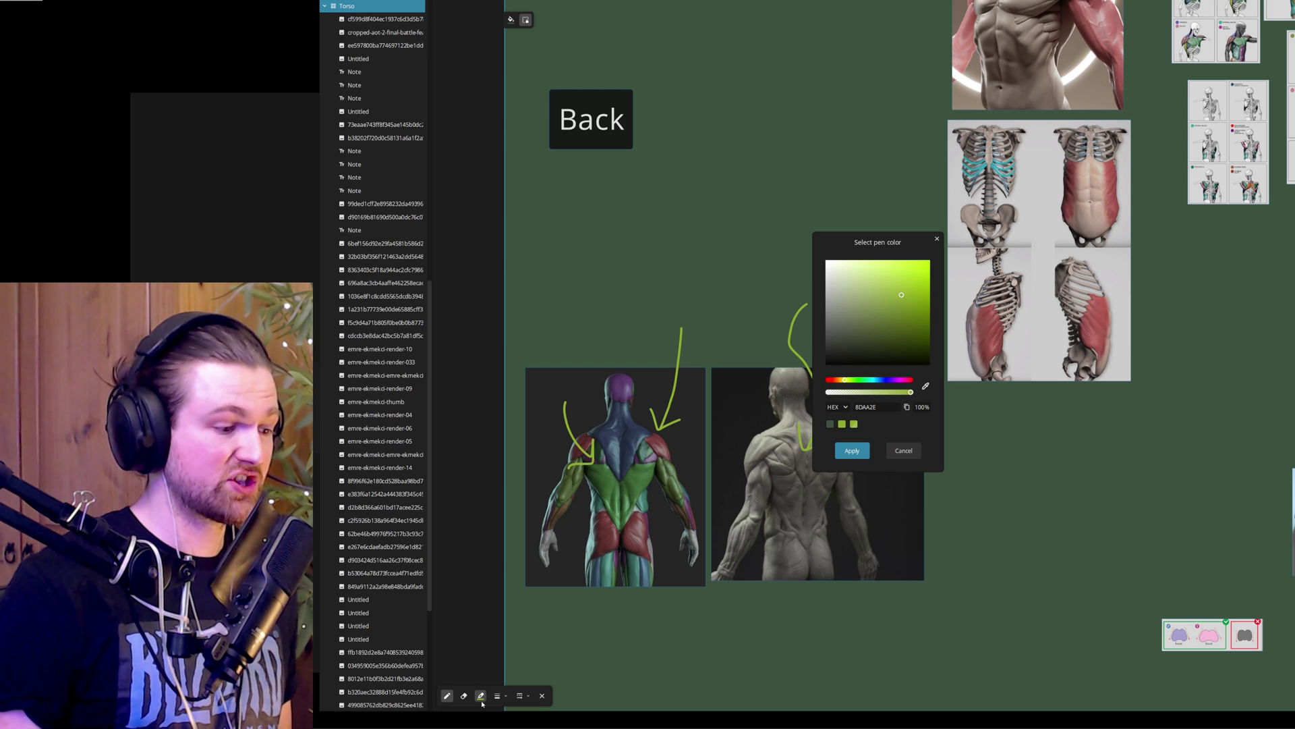
click(836, 380)
click(852, 450)
mouse_move(729, 414)
mouse_down()
mouse_move(679, 499)
mouse_move(685, 478)
mouse_move(680, 500)
mouse_move(709, 503)
mouse_up()
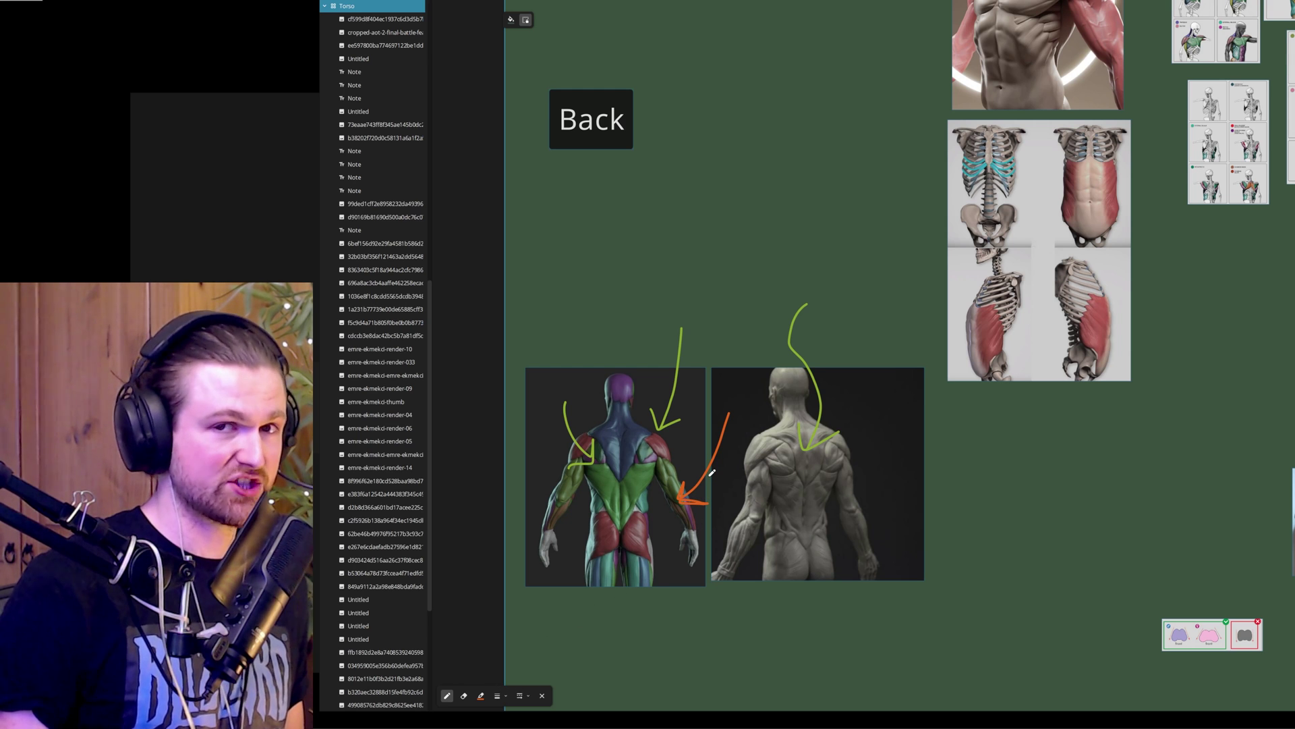
Erase the orange arrow and the coloured figure's green arrows, then exit the drawing tools.
scroll(405, 617, down, 5)
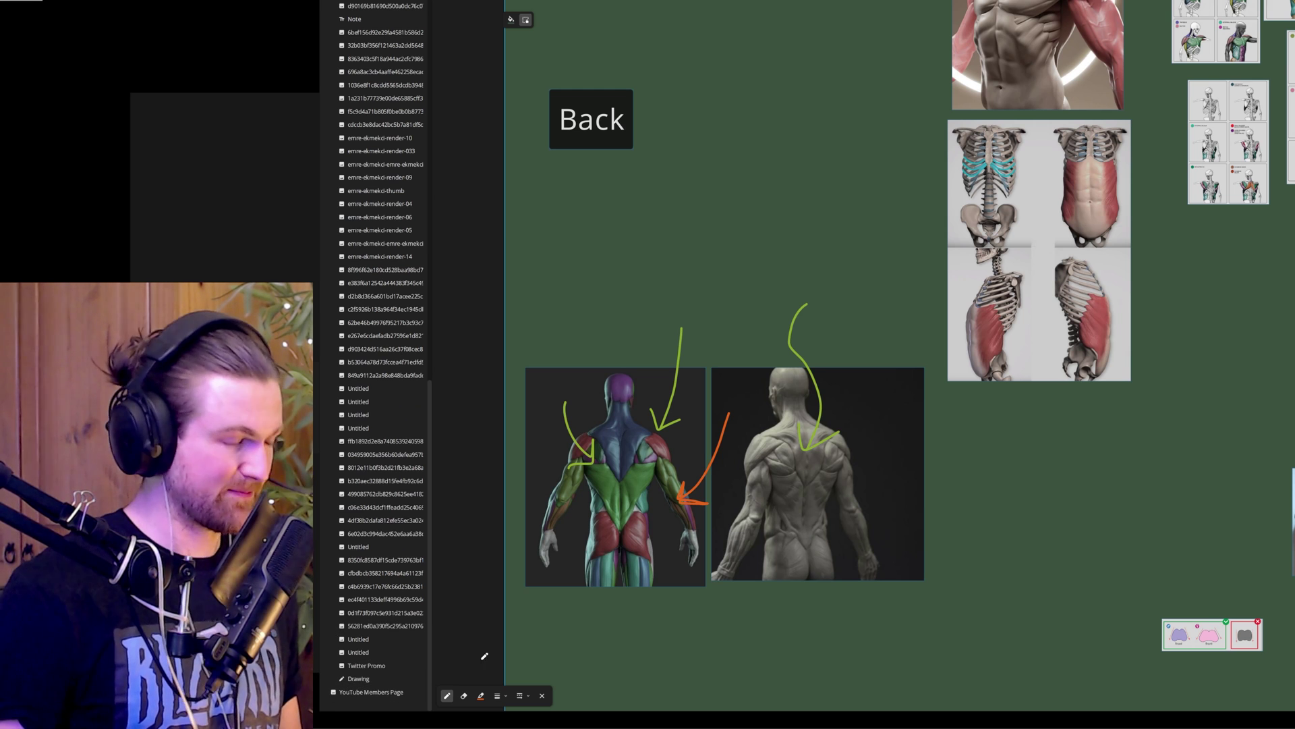
click(464, 695)
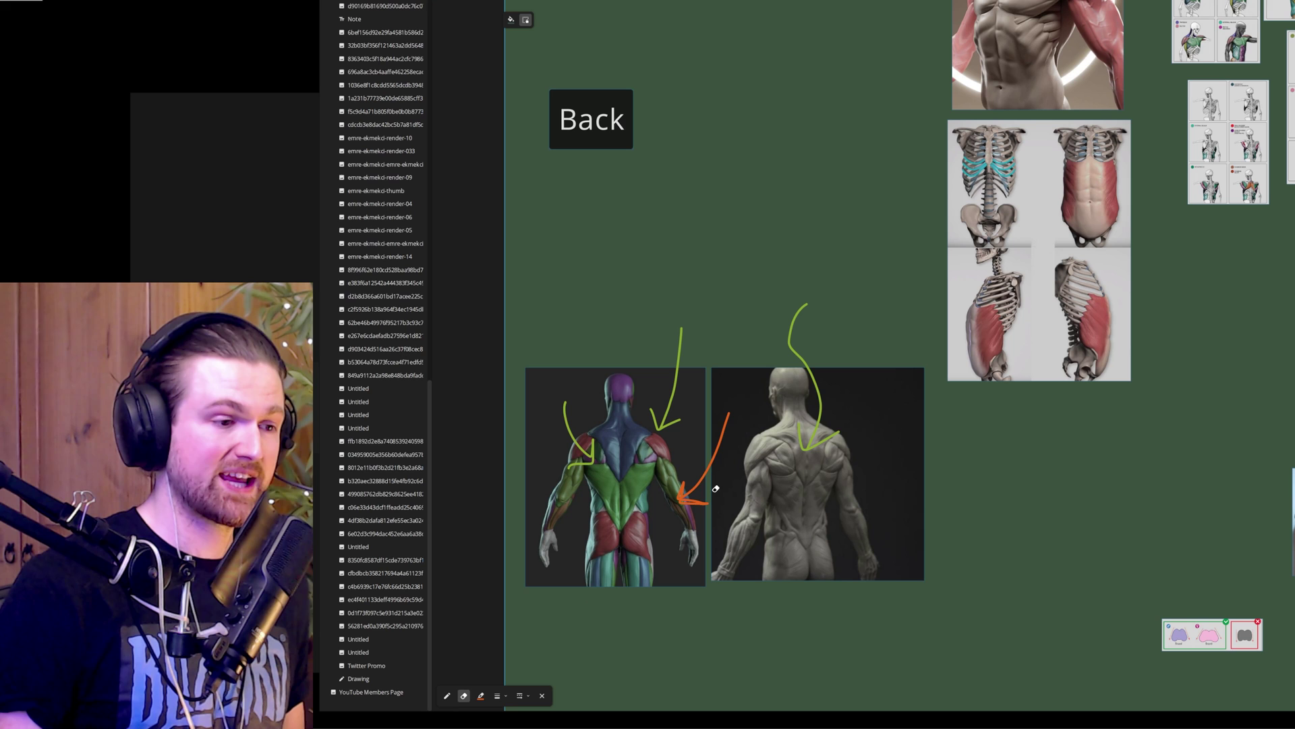
drag(709, 488, 698, 475)
mouse_move(697, 398)
mouse_down()
mouse_move(668, 431)
mouse_move(629, 417)
mouse_move(585, 456)
mouse_up()
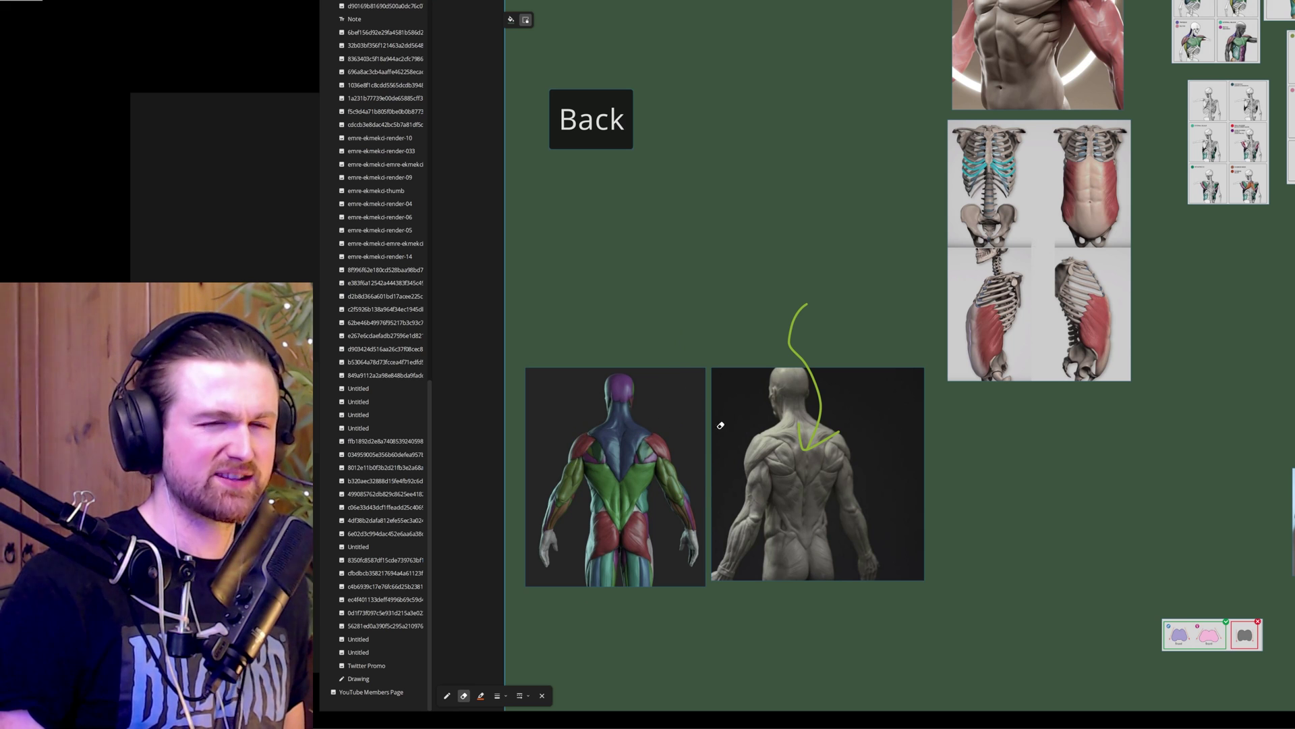
key(Escape)
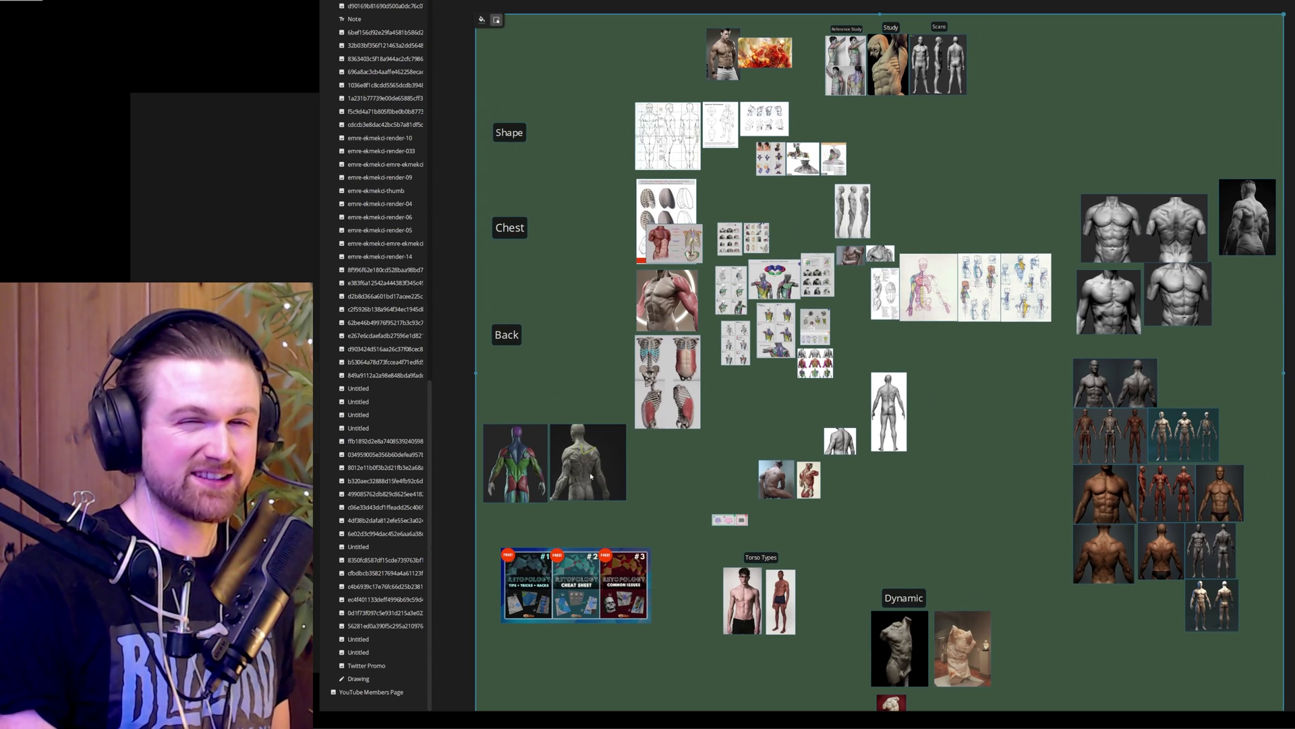
Zoom onto the ribcage image, circle its teal ribs with the orange pen, and place an enlarged empty note beside it.
scroll(708, 418, up, 5)
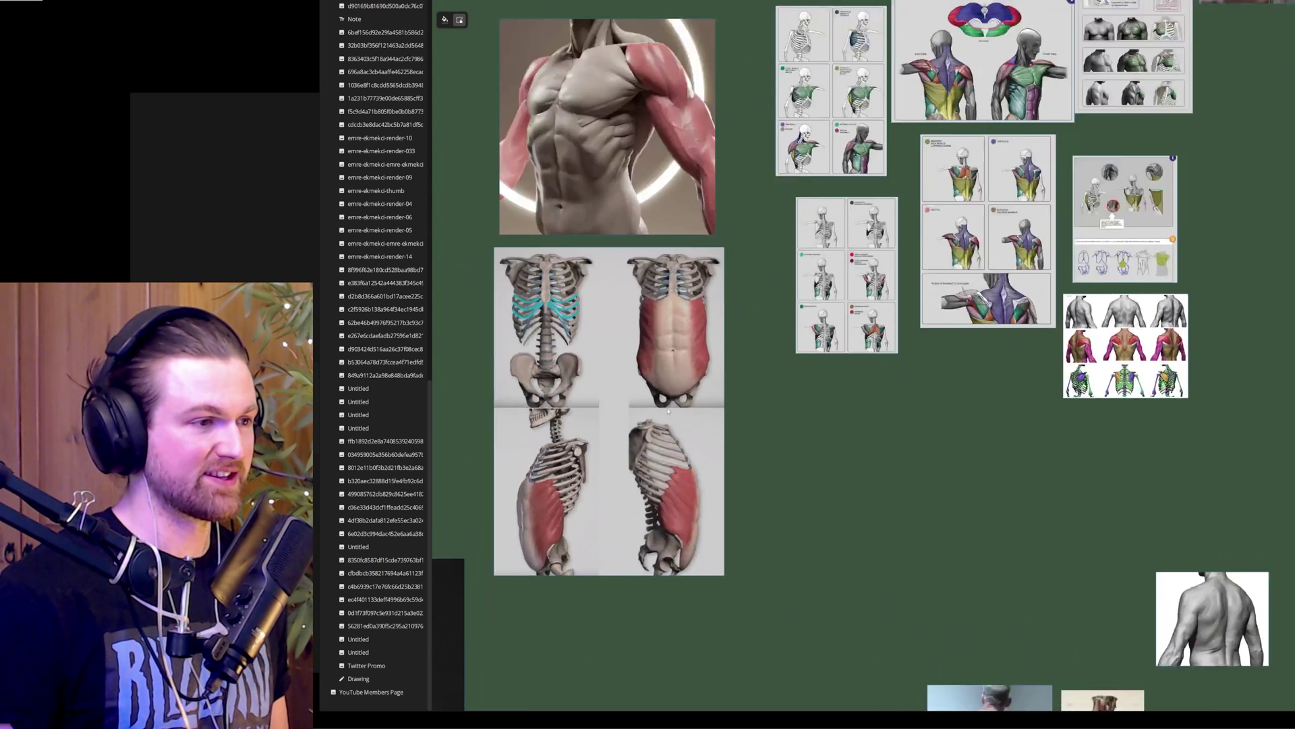
scroll(668, 412, up, 3)
drag(669, 411, 747, 404)
key(d)
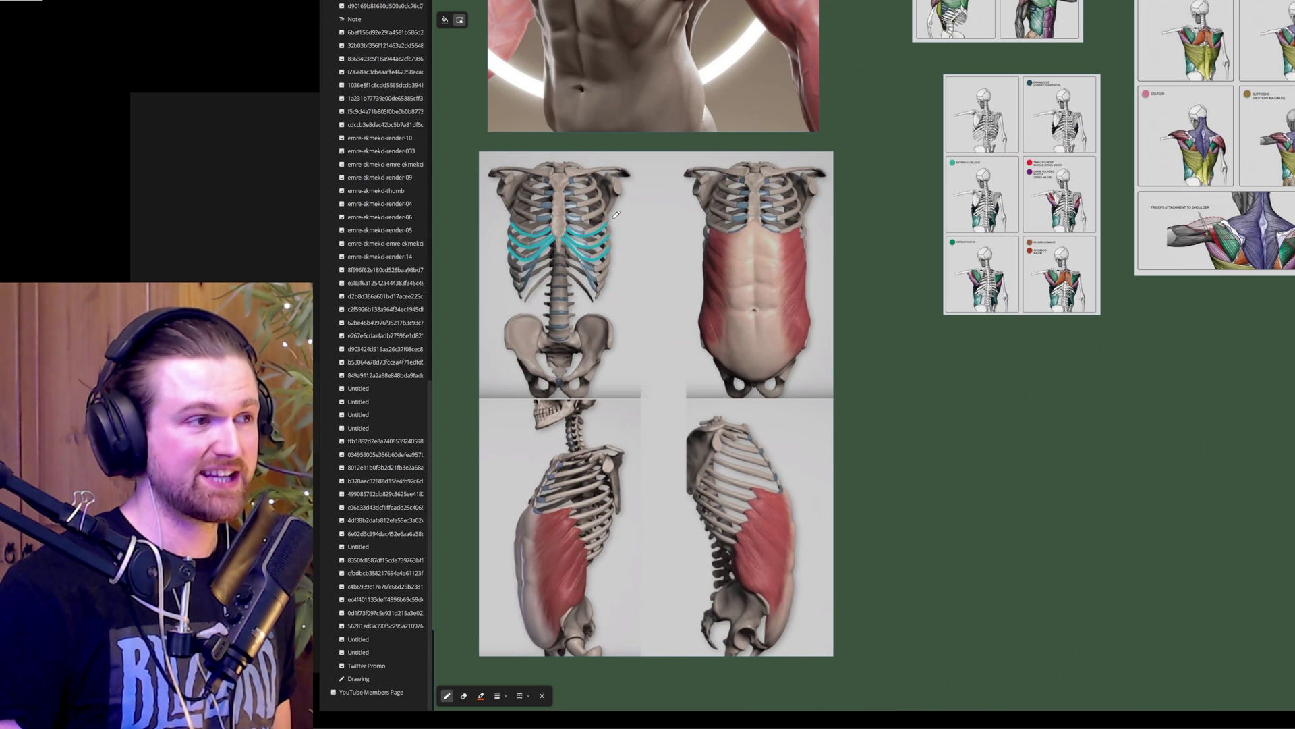
mouse_move(587, 217)
mouse_down()
mouse_move(590, 279)
mouse_move(643, 239)
mouse_move(581, 212)
mouse_up()
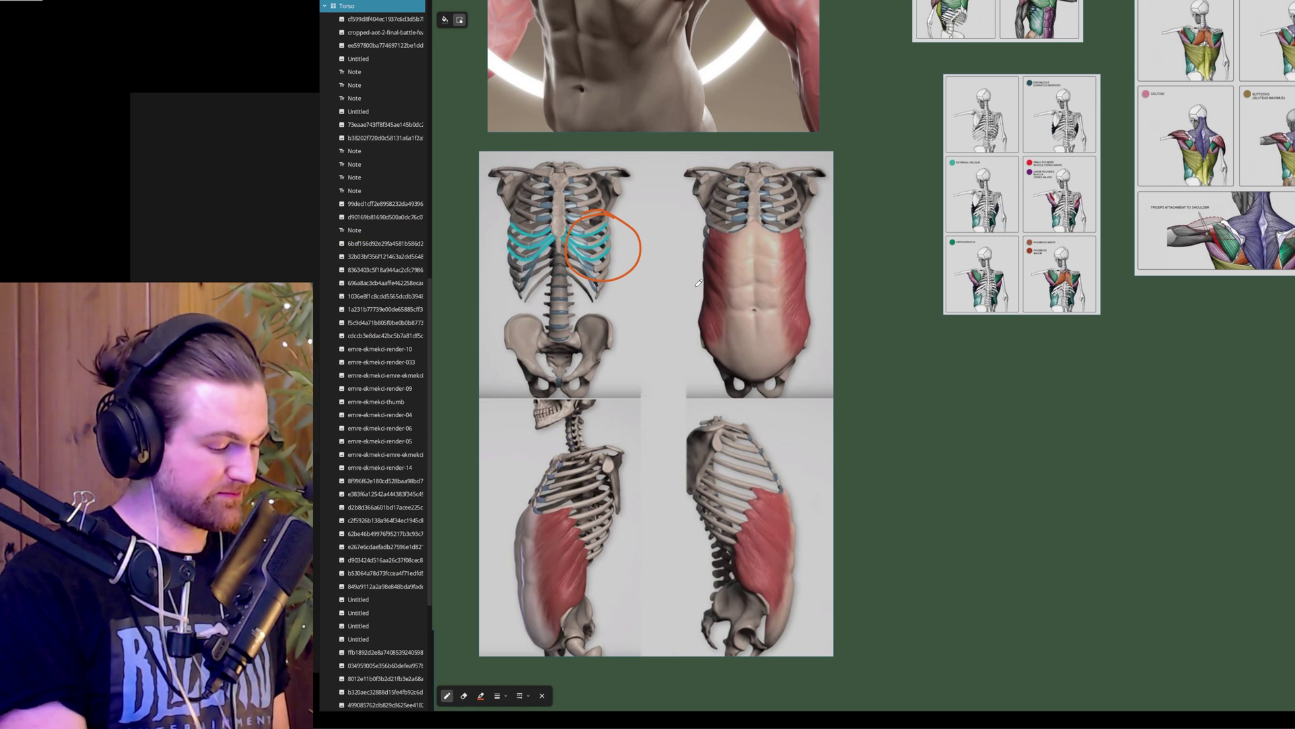
key(ctrl+n)
drag(708, 299, 880, 317)
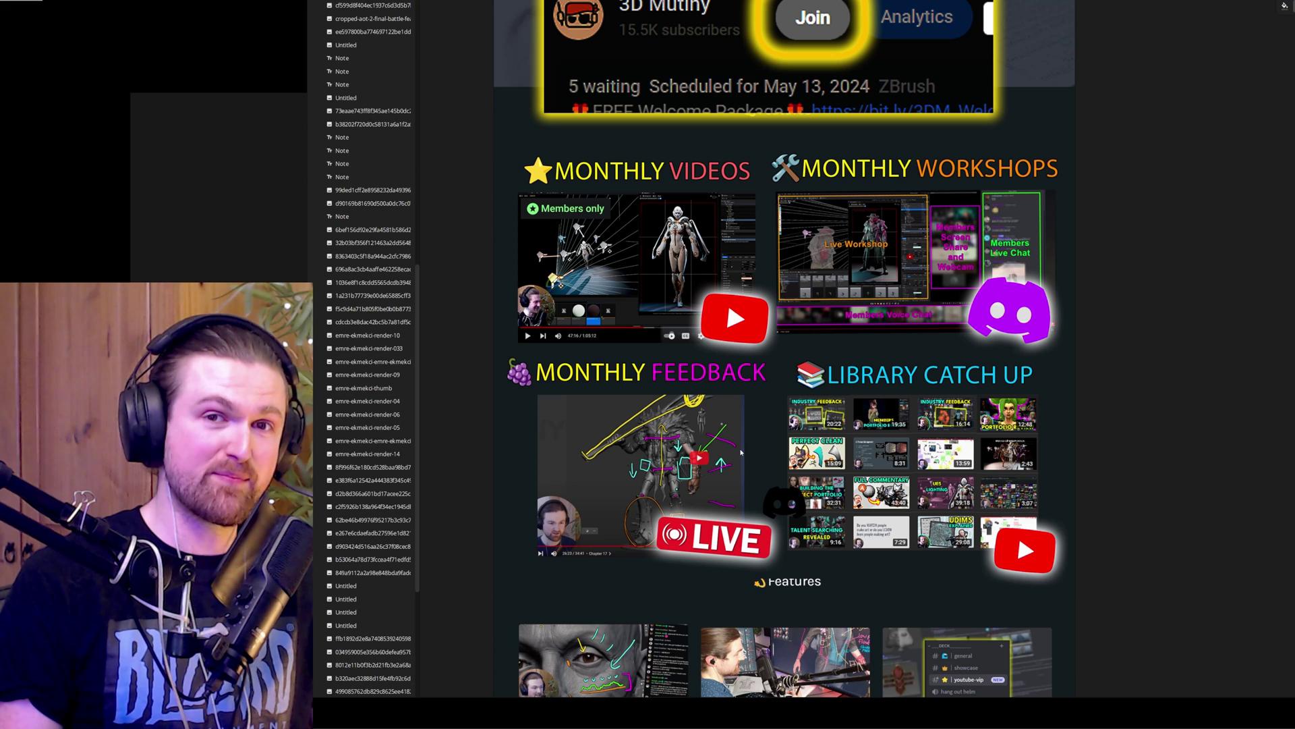
Pan the members page past its Join and Monthly Workshops sections until Library Catch Up fills the view.
drag(707, 381, 728, 396)
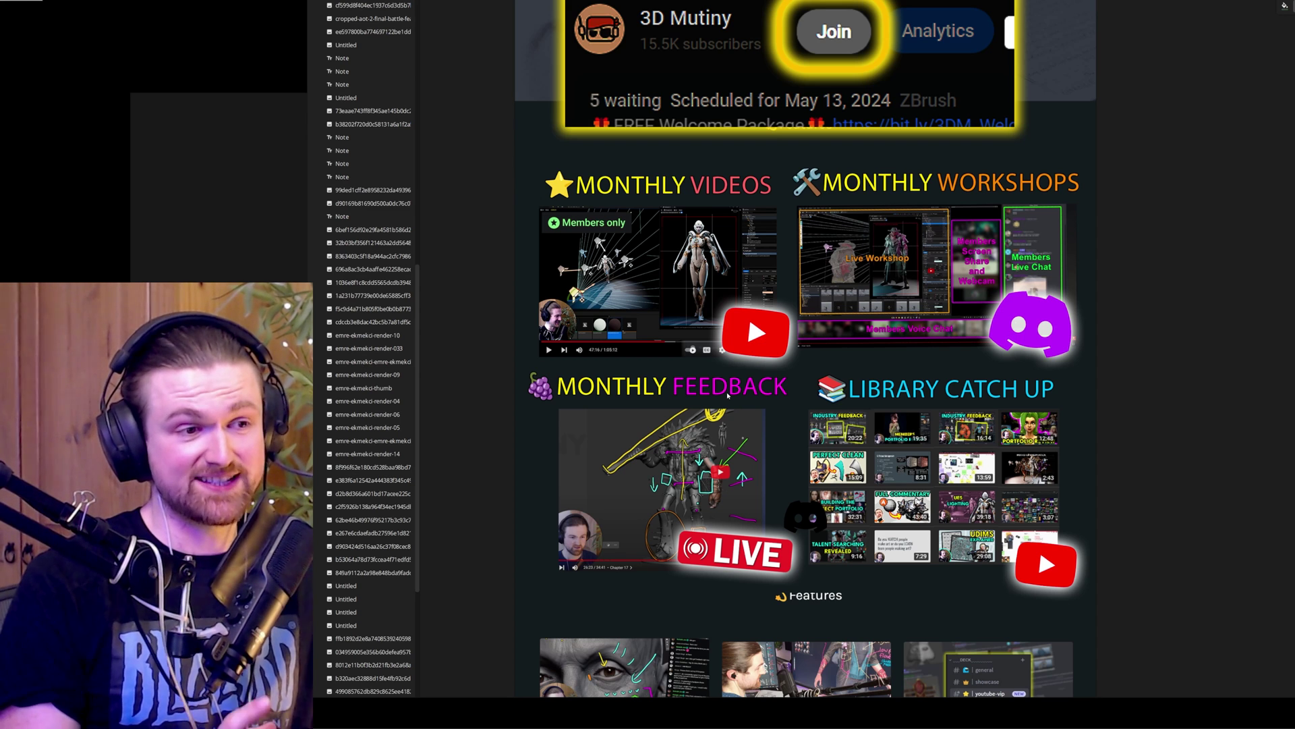
drag(709, 477, 716, 462)
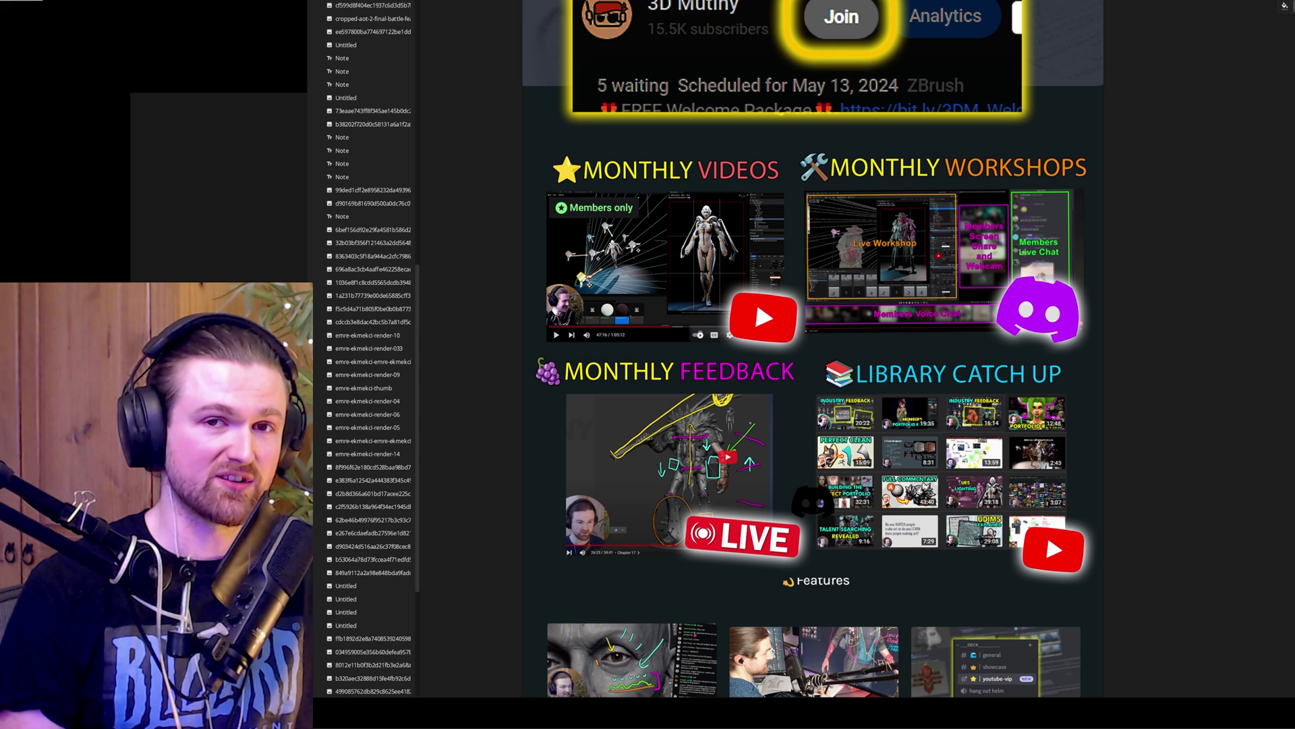
mouse_move(610, 726)
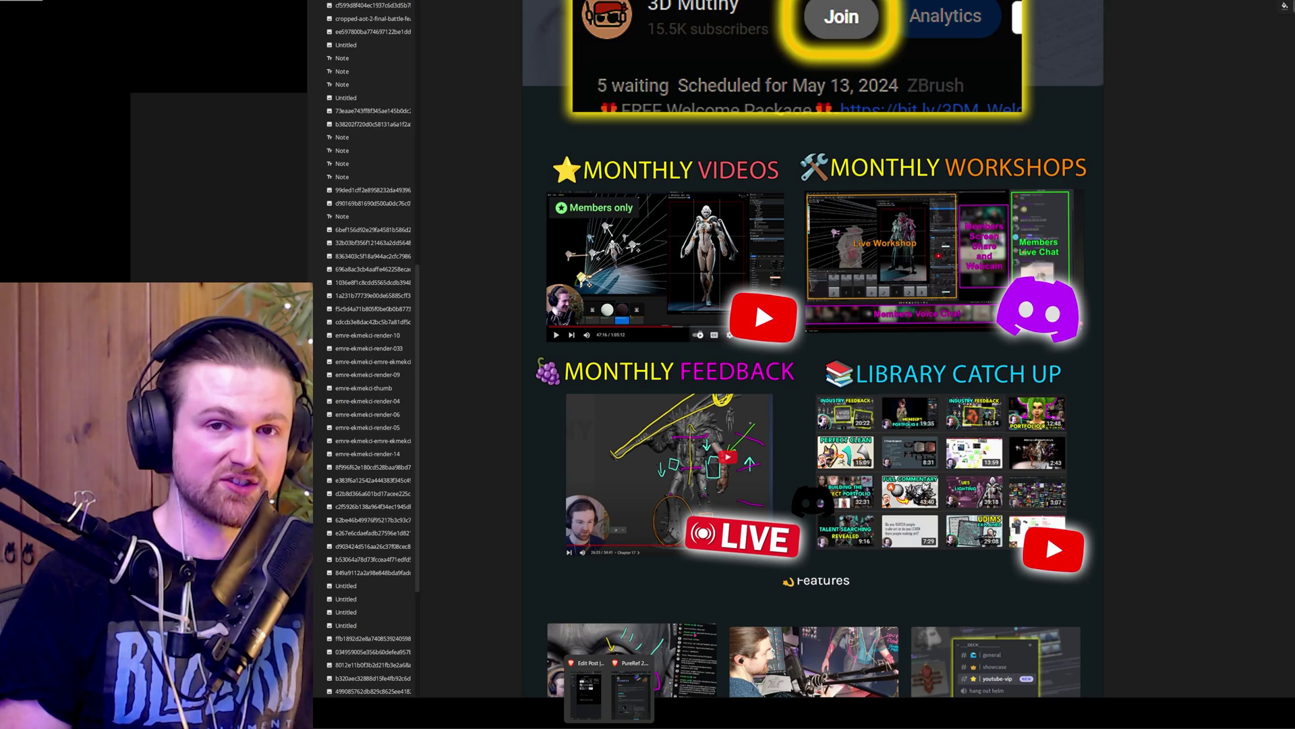
drag(1086, 139, 1093, 398)
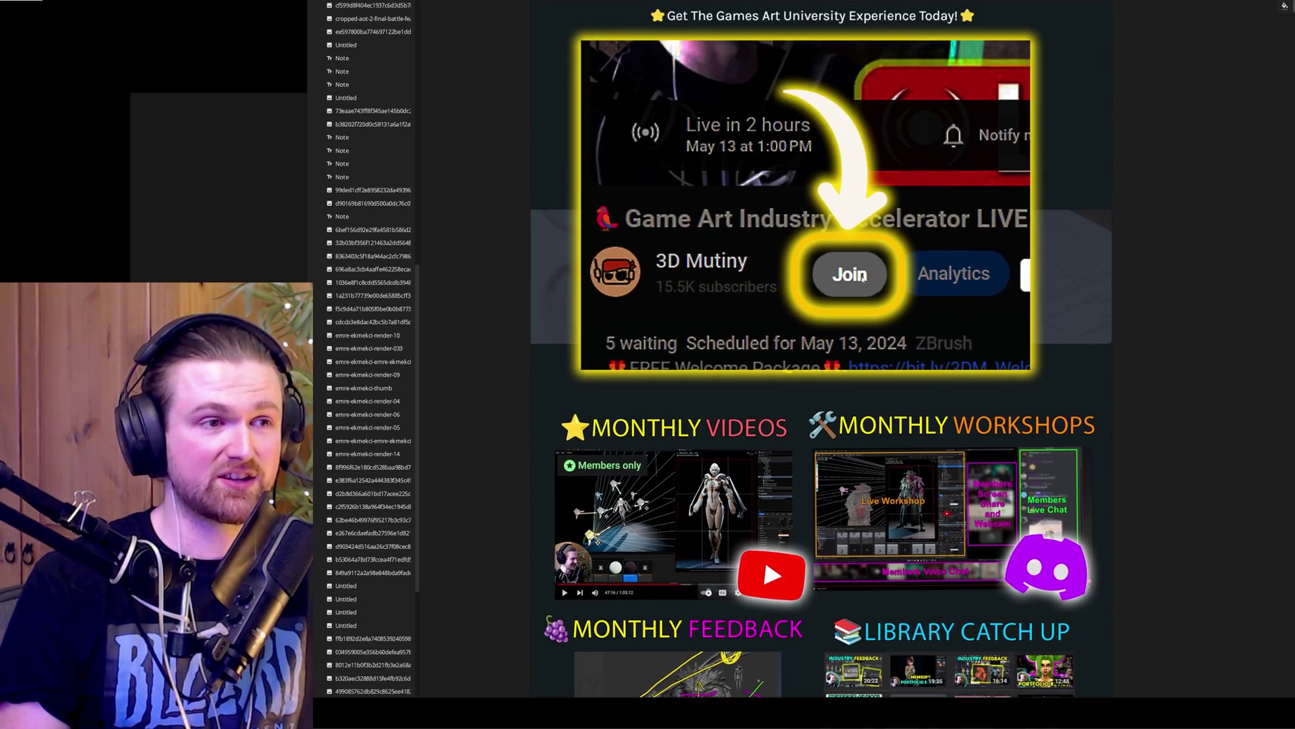
scroll(856, 288, up, 4)
scroll(856, 289, down, 2)
drag(905, 480, 840, 311)
scroll(896, 525, down, 2)
drag(896, 525, 828, 281)
scroll(855, 574, up, 3)
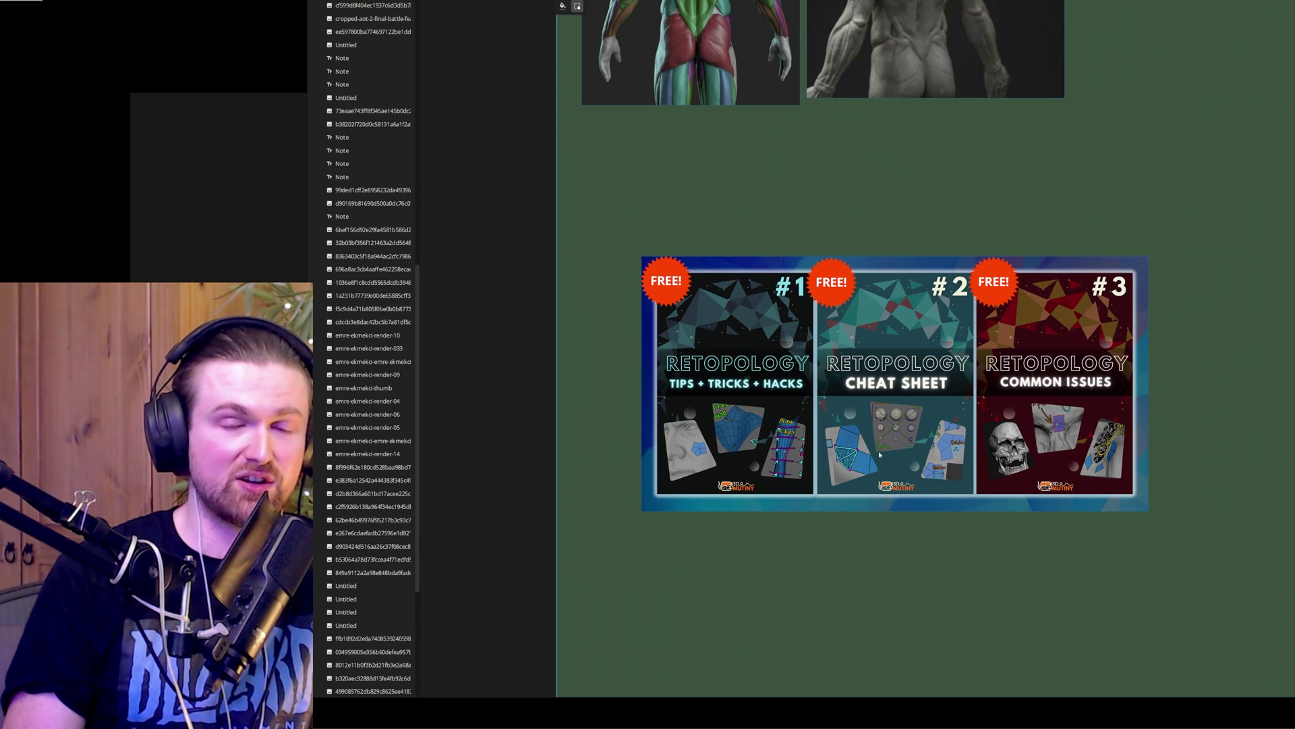
Zoom in on the retopology banner, out to the whole board, then back in near Torso Types.
scroll(842, 499, up, 1)
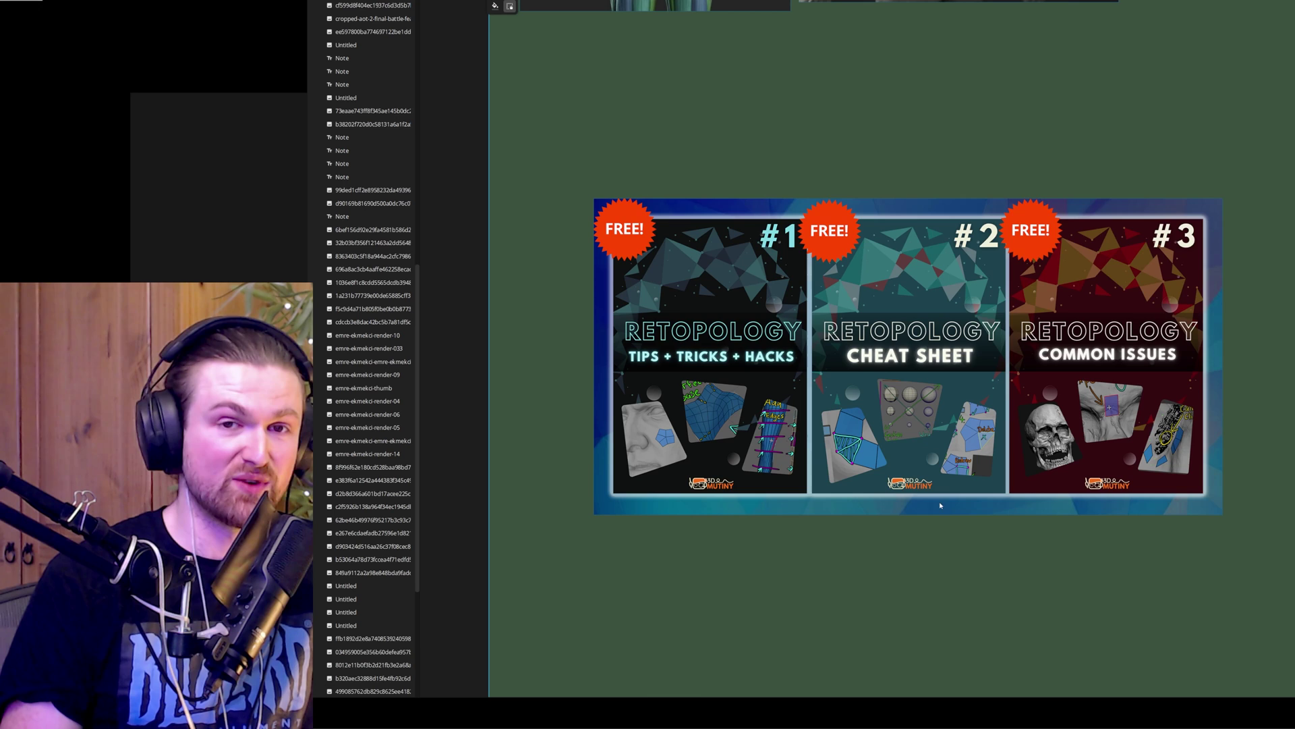
scroll(979, 472, down, 5)
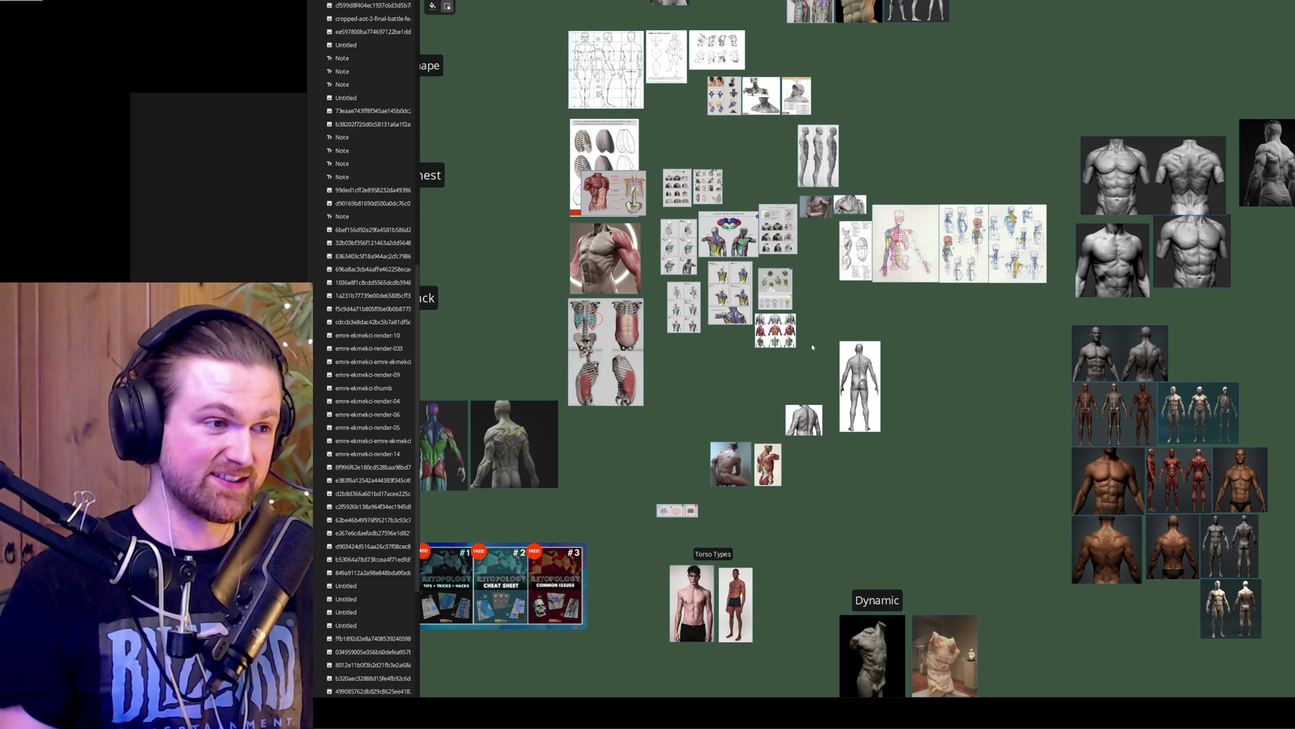
scroll(749, 402, up, 5)
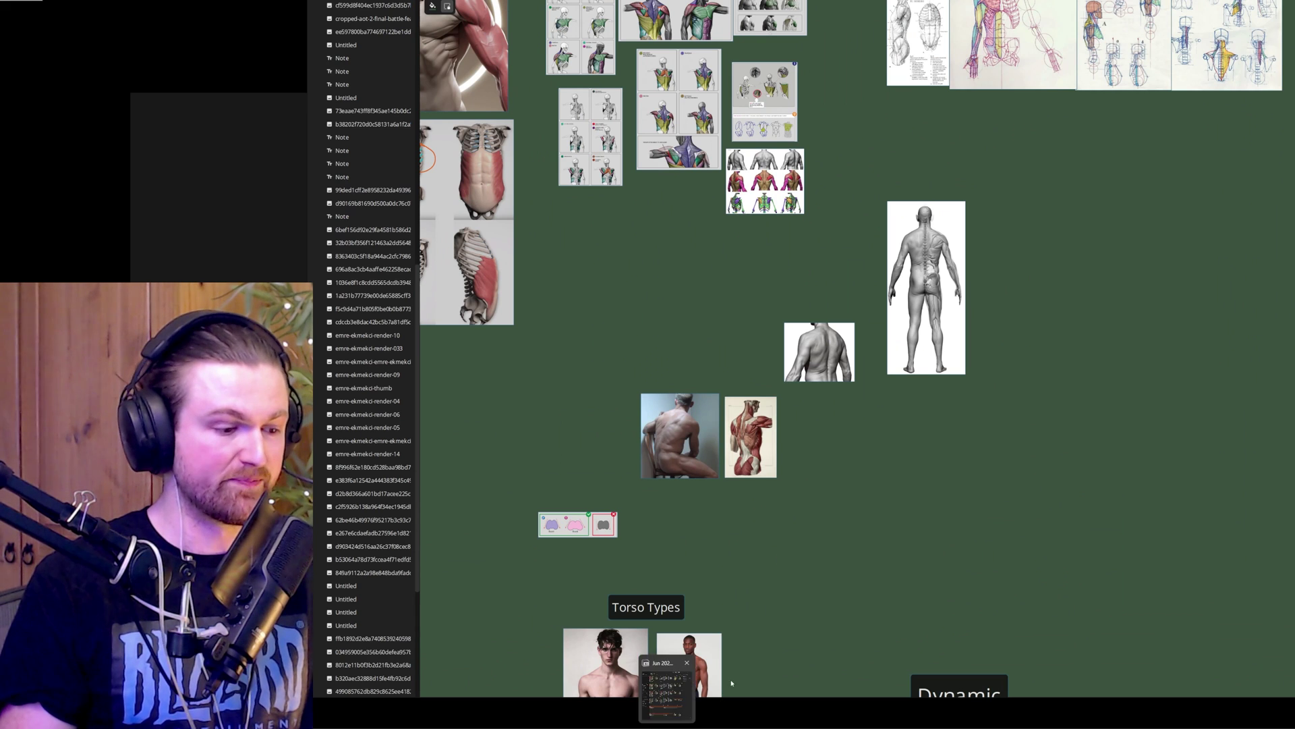
Widen the browser over the board, play the Moving anatomy reference shoulders video, then go to the downloader results.
mouse_move(610, 726)
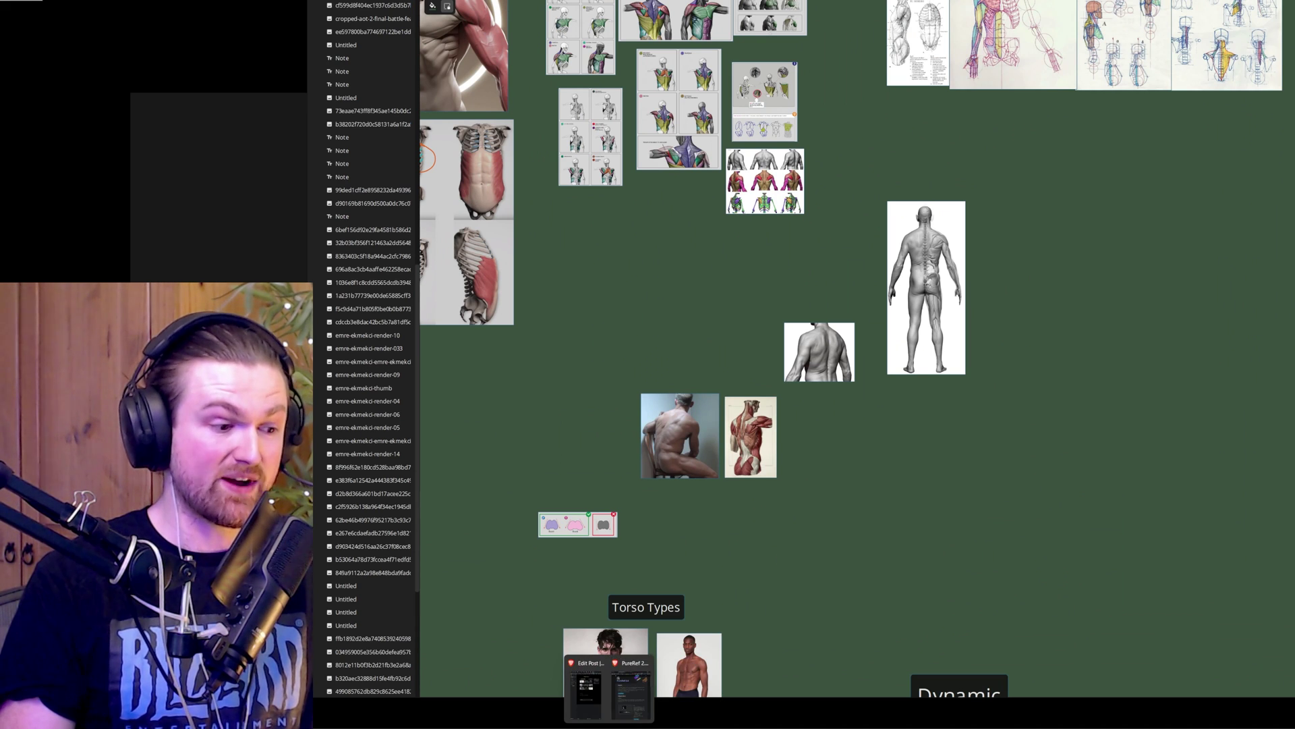
click(631, 693)
click(989, 2)
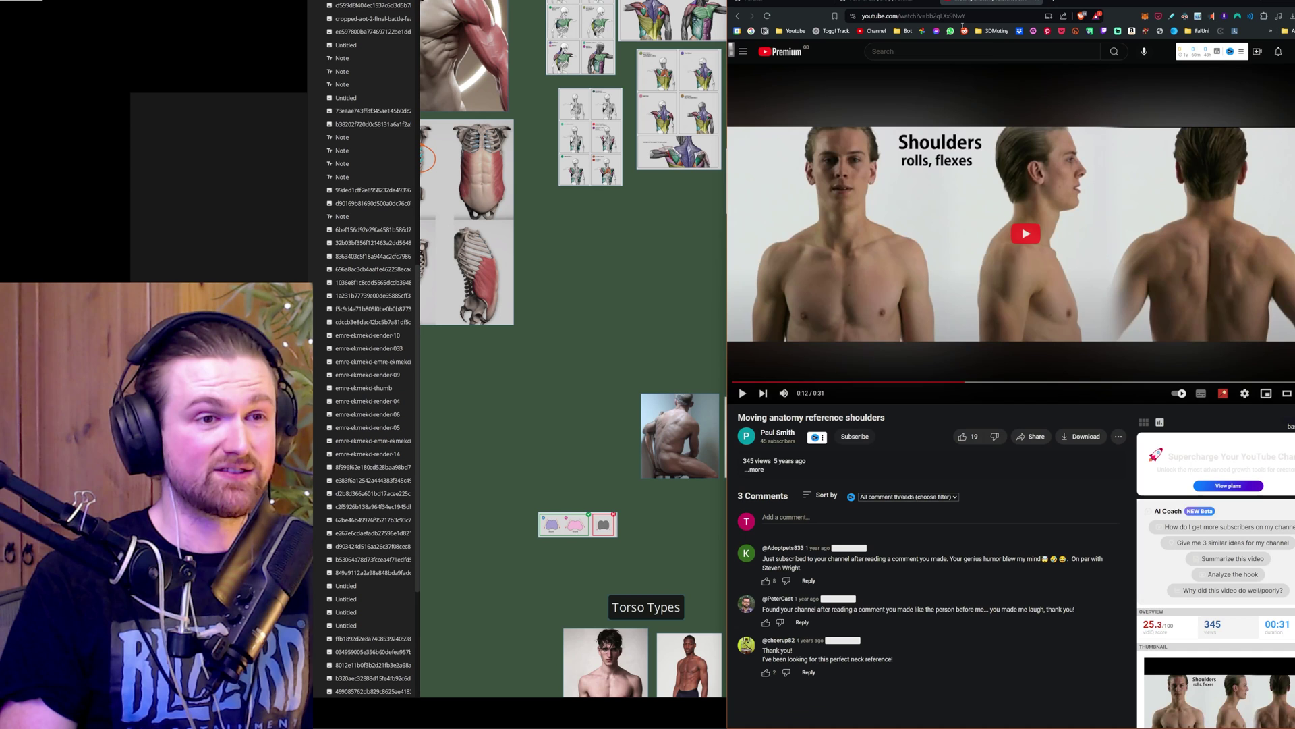
drag(723, 327, 421, 333)
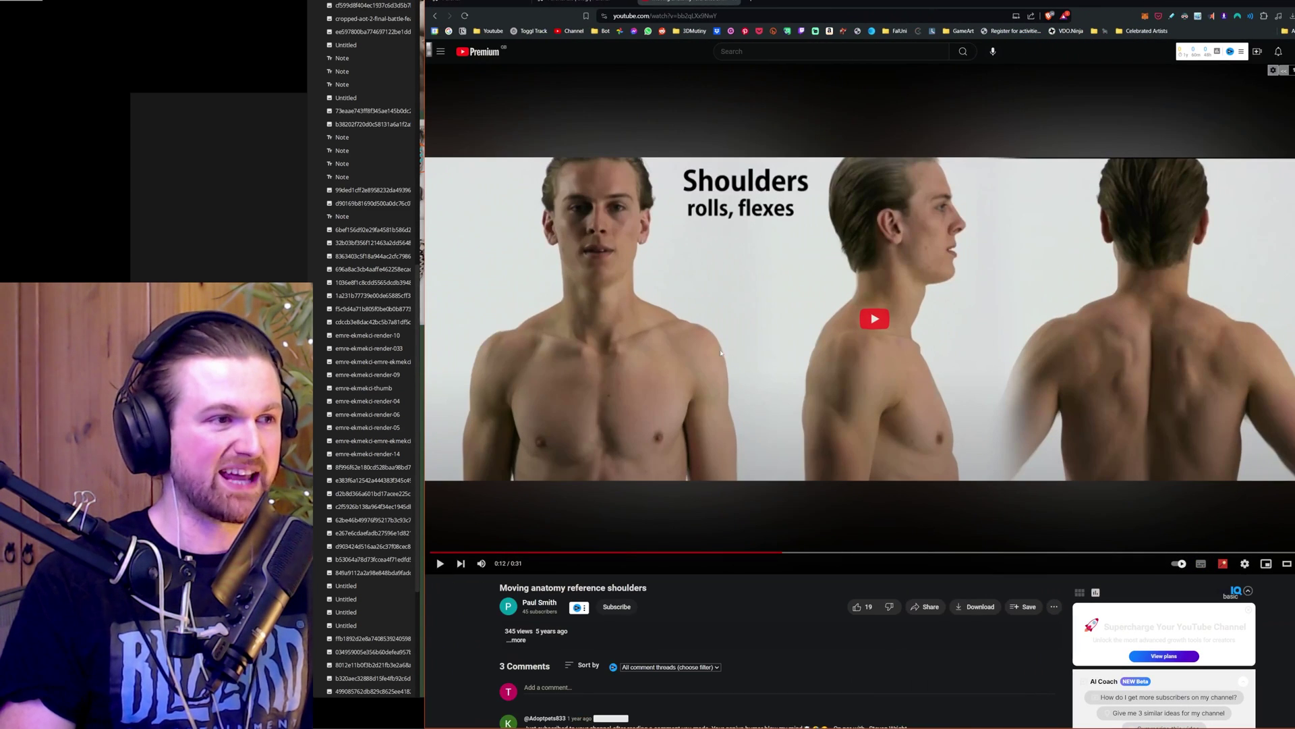
click(734, 362)
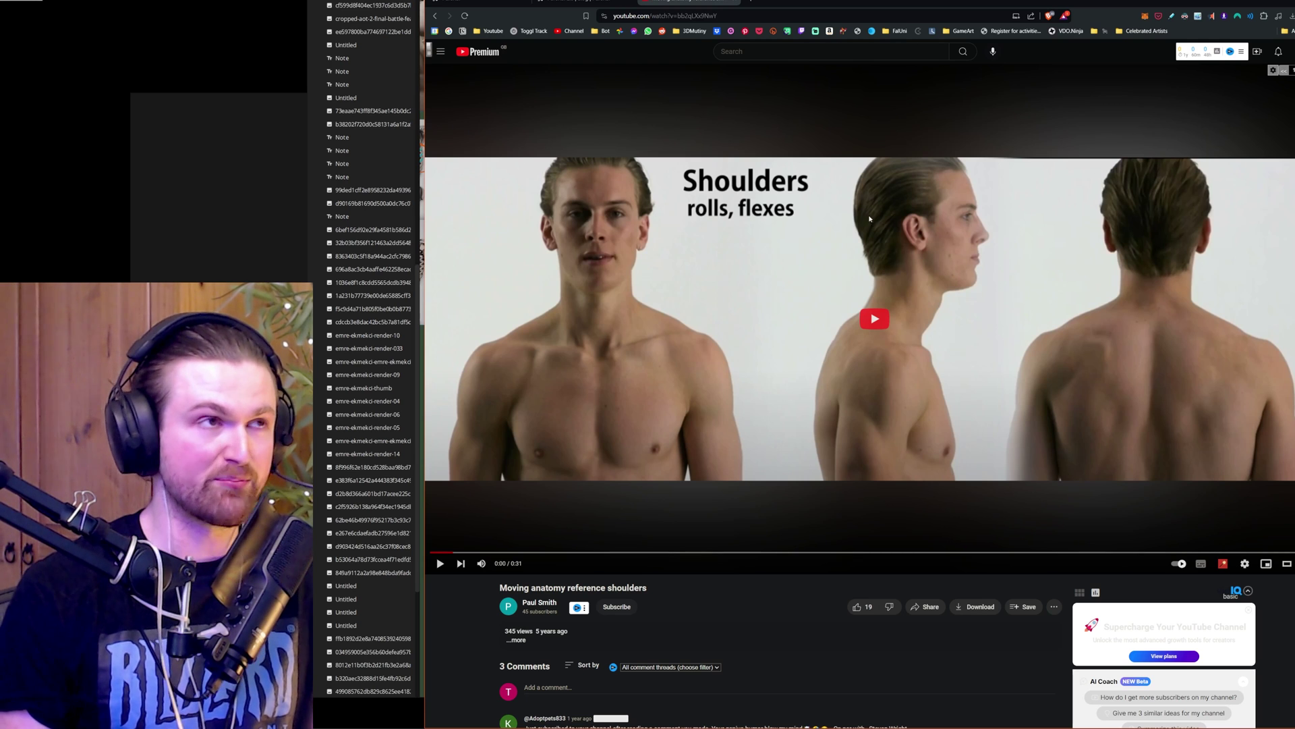
key(ctrl+Tab)
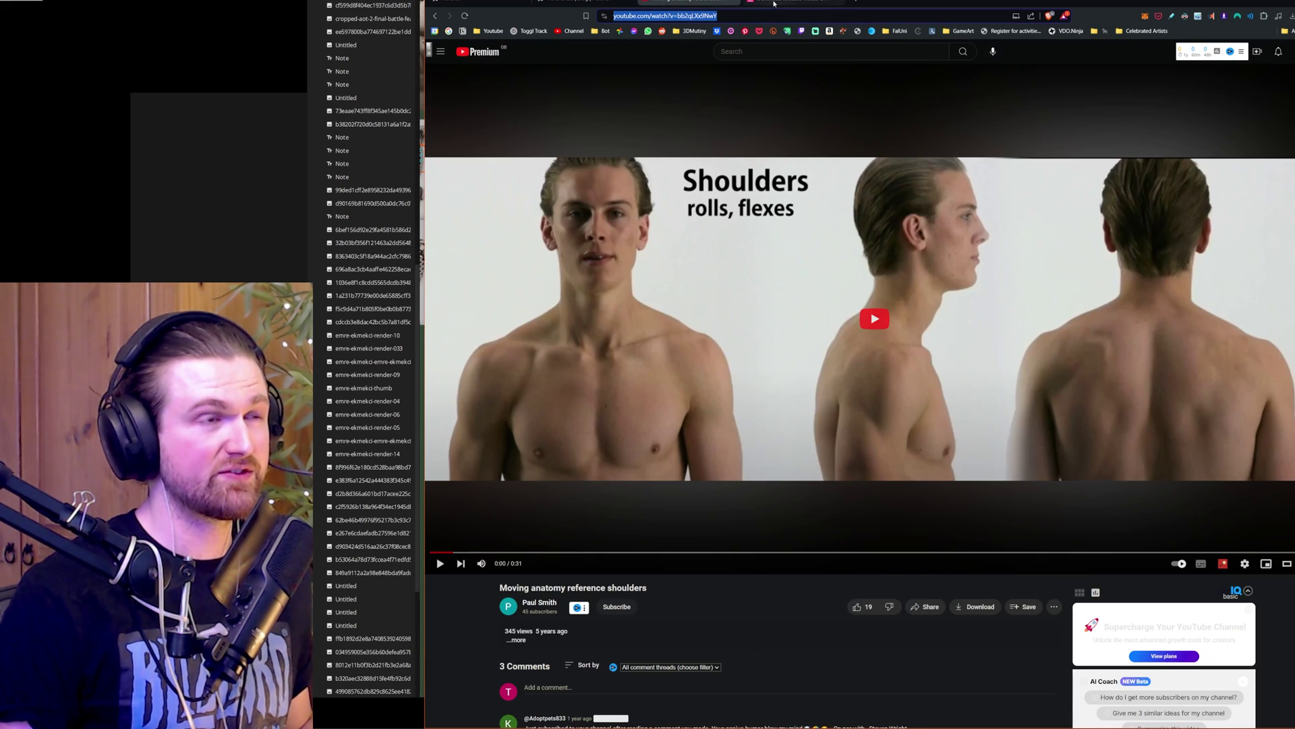
Copy the shoulders video's YouTube link and paste it into Y2Mate's link field.
key(ctrl+c)
click(774, 4)
key(ctrl+v)
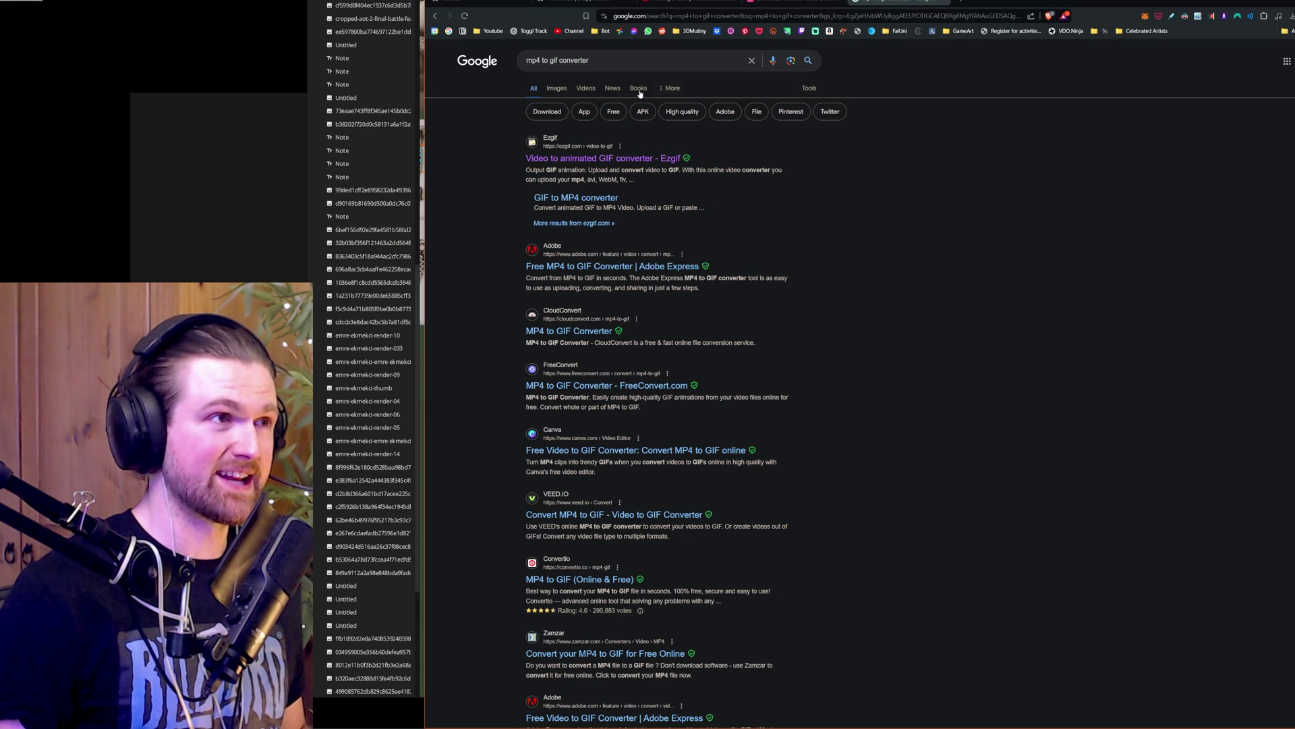
Open Ezgif's MP4 to GIF converter and drop the downloaded shoulders MP4 onto its upload area.
click(556, 160)
drag(0, 377, 797, 255)
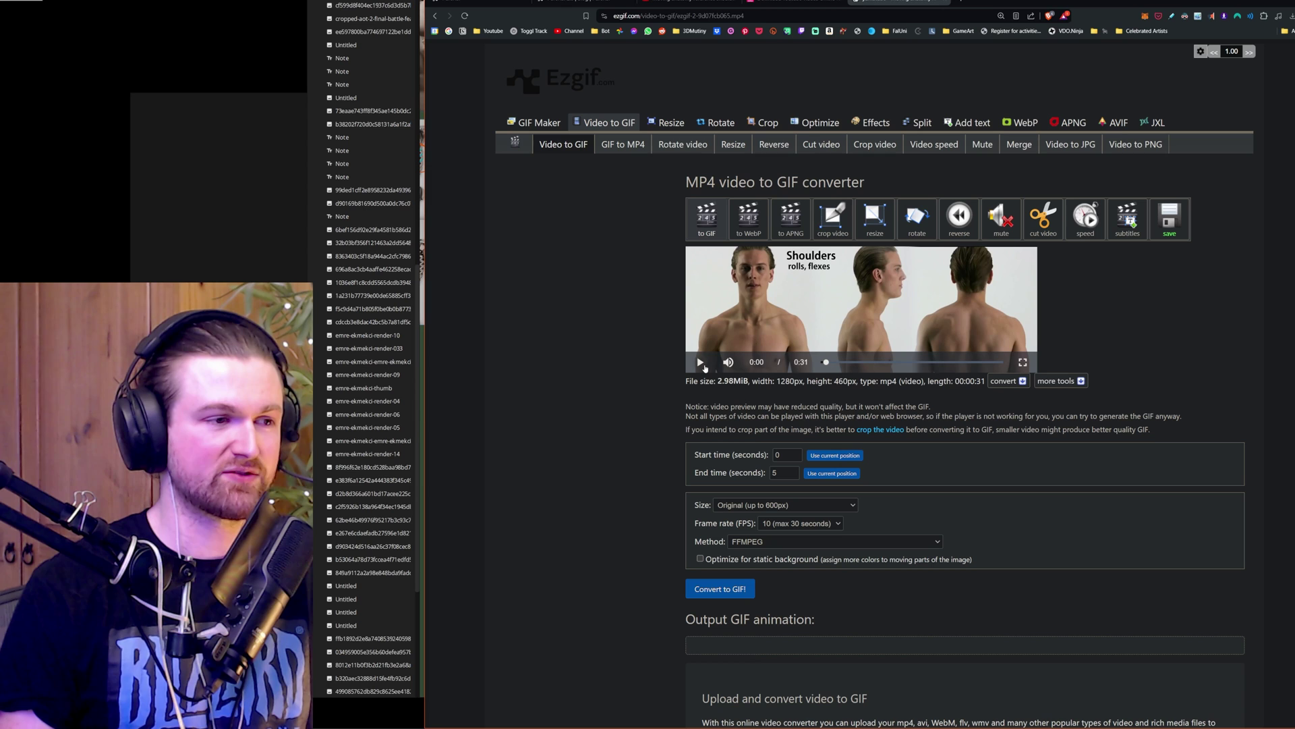
Scrub the video preview and set the clip end time to 29.4 seconds.
click(704, 365)
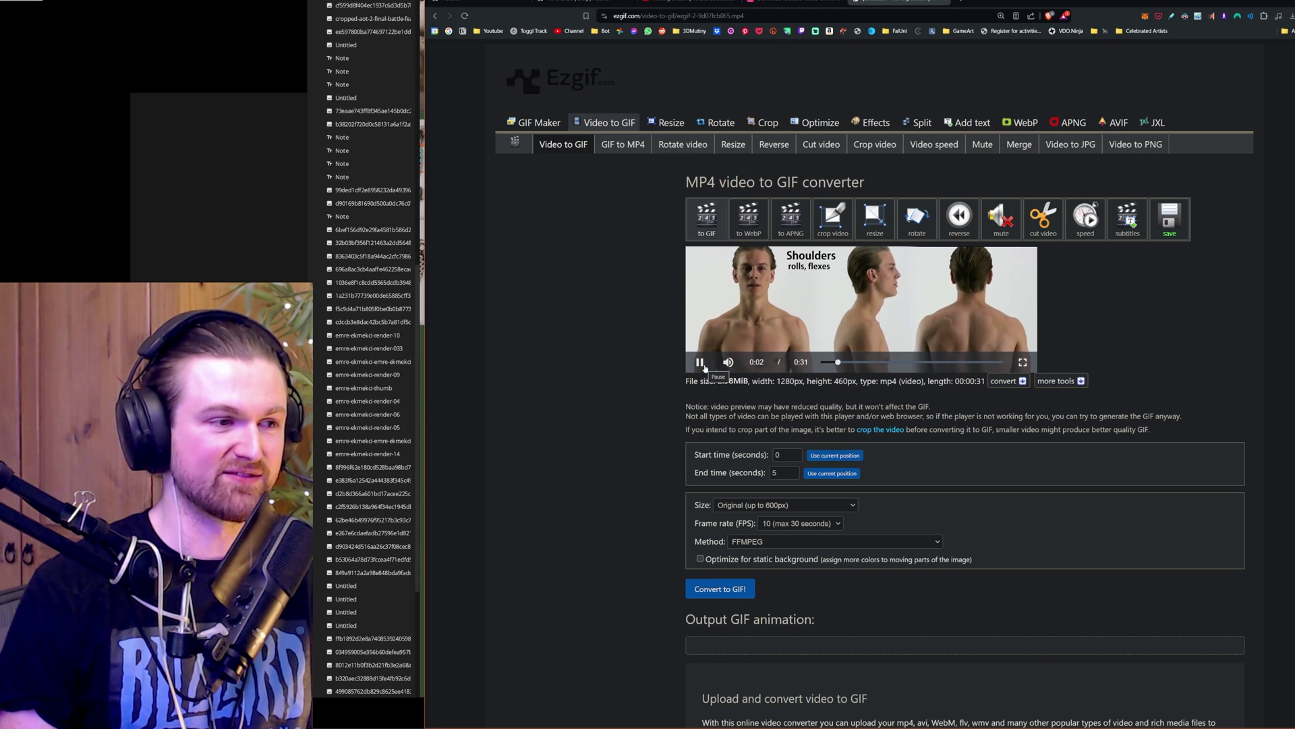
click(704, 366)
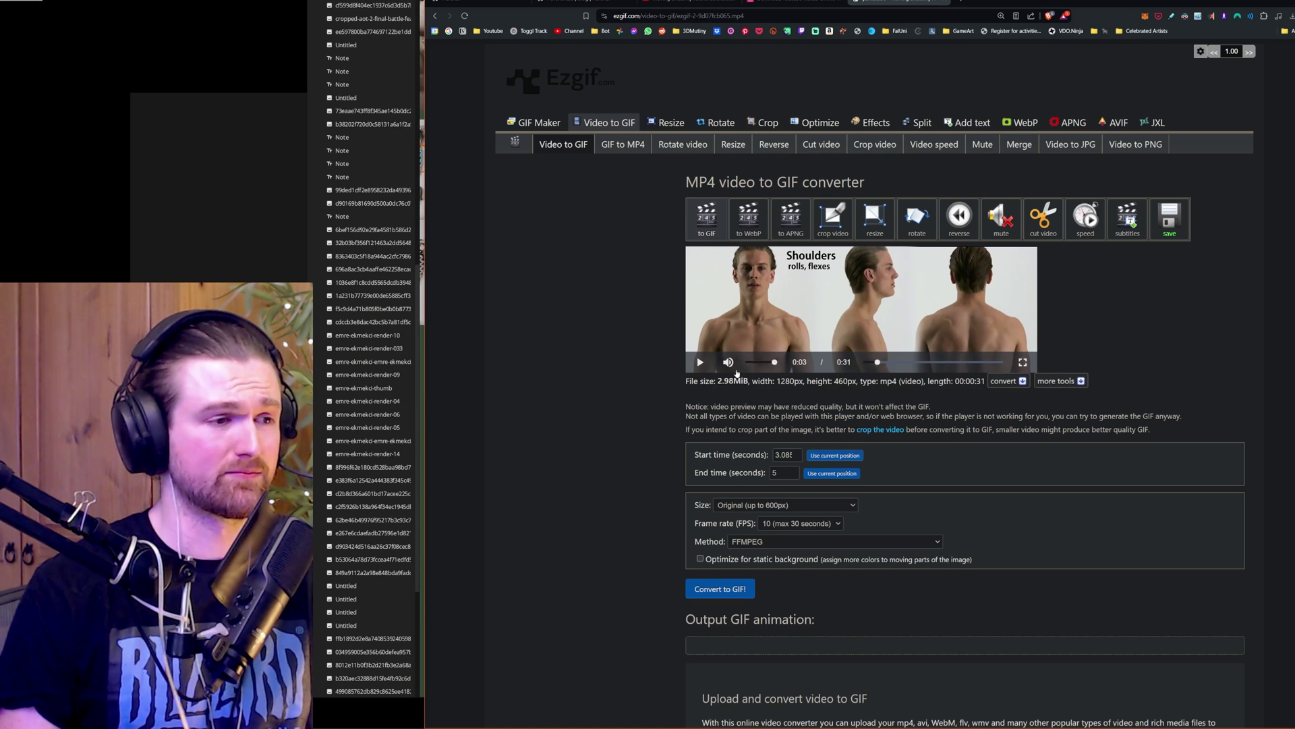
click(848, 361)
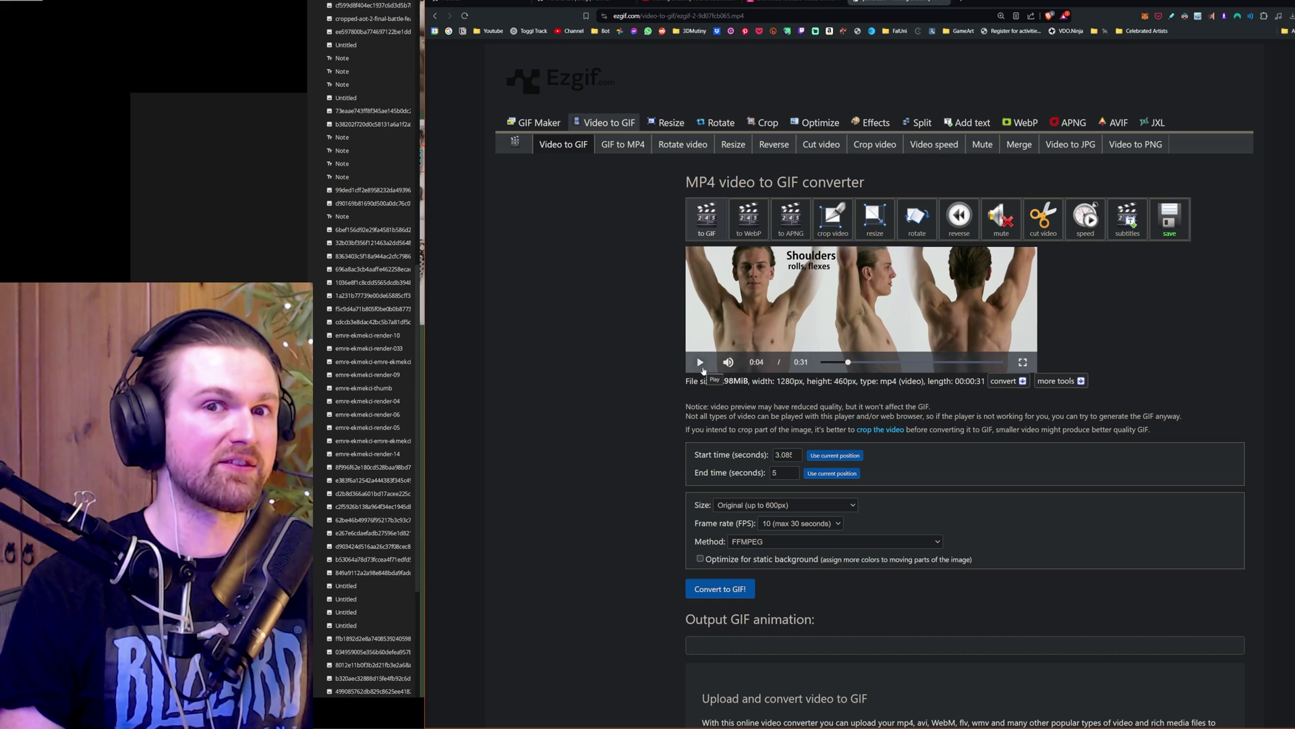
click(993, 362)
click(832, 473)
Convert the 3.08–29.4 s clip into an animated GIF.
scroll(858, 508, down, 1)
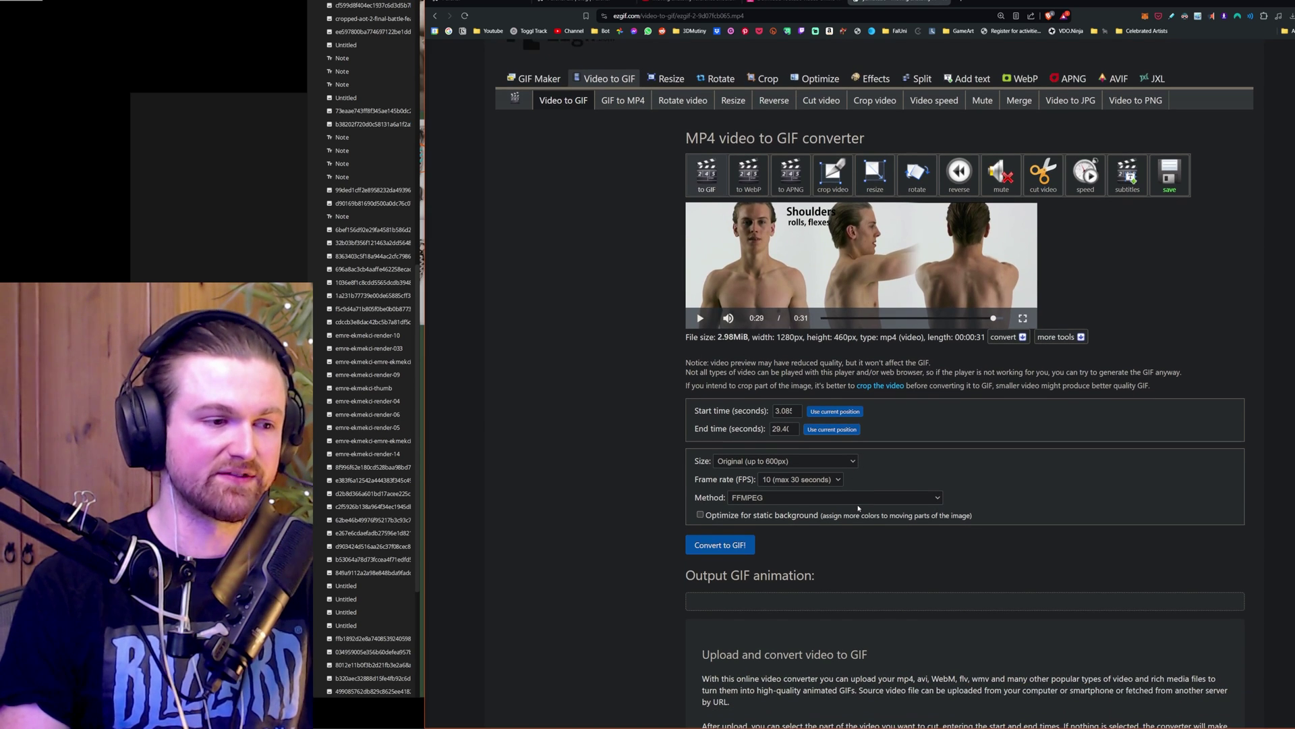
scroll(858, 508, down, 2)
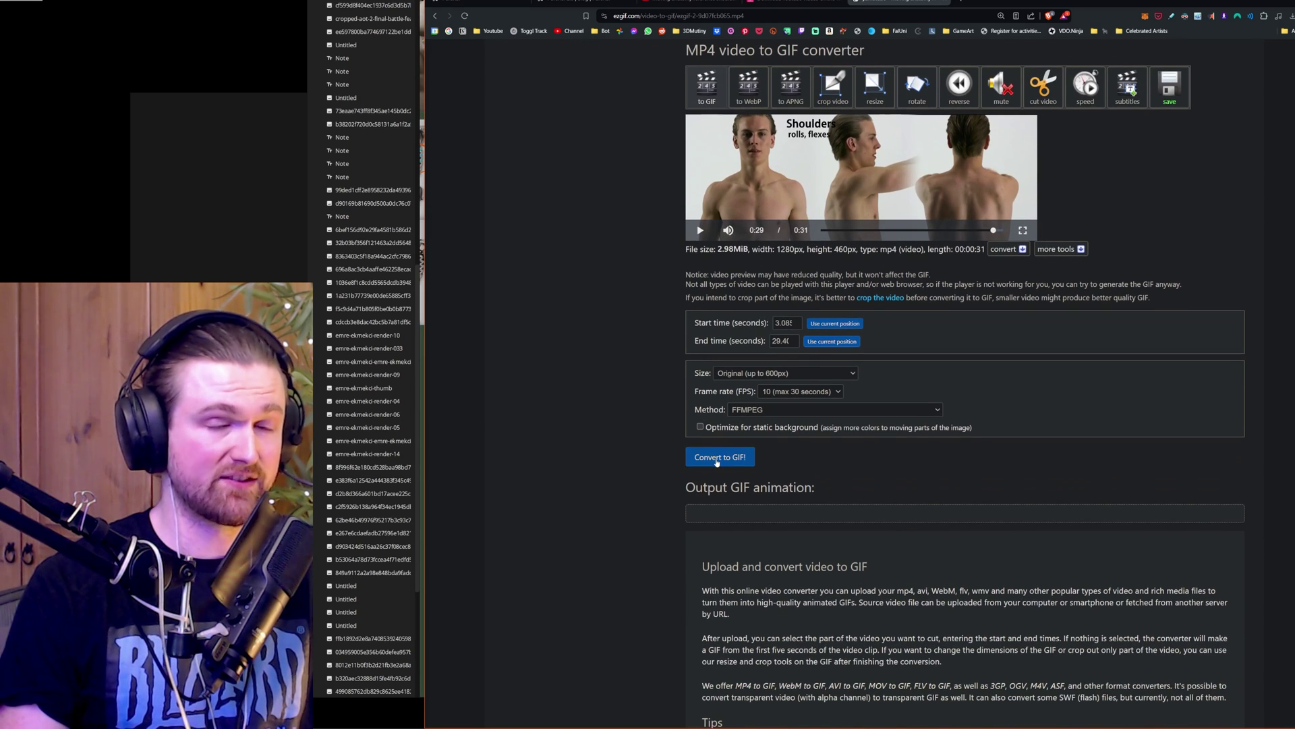
click(717, 459)
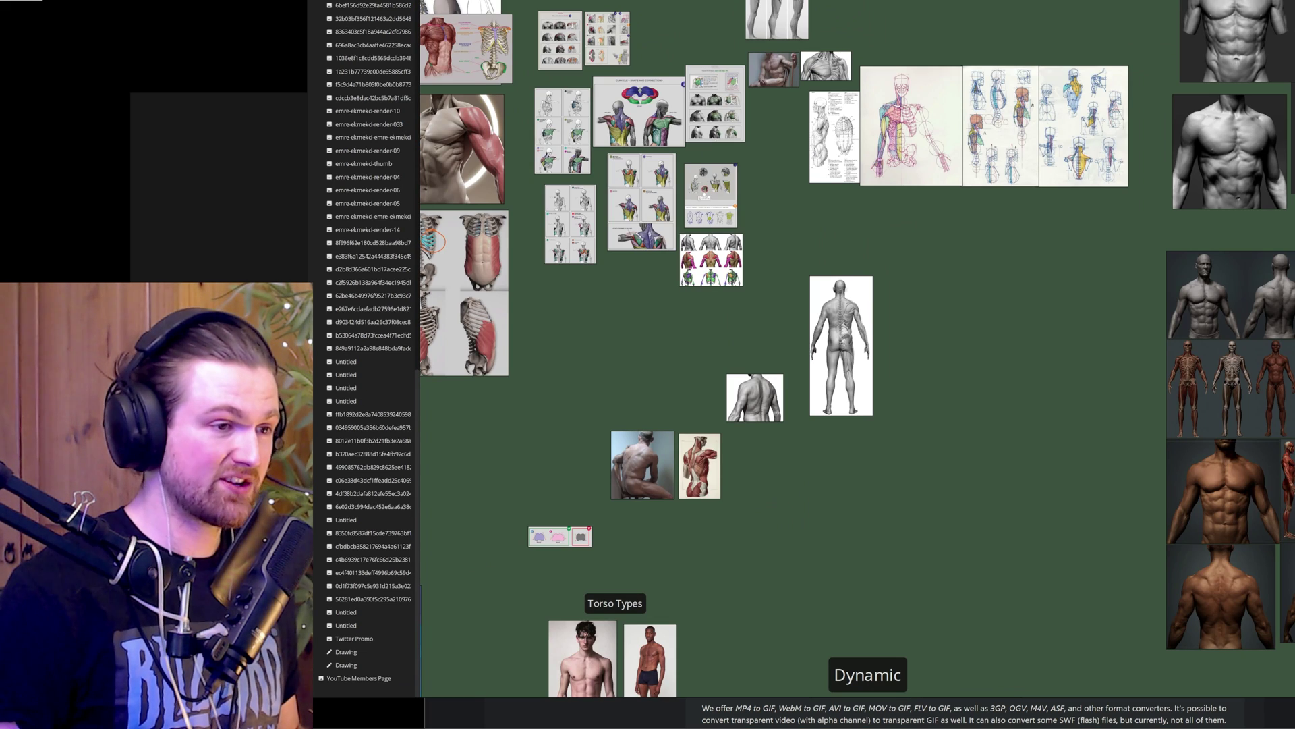
Paste the Shoulders GIF, place it in the torso group beside the back references, and pause it.
key(ctrl+v)
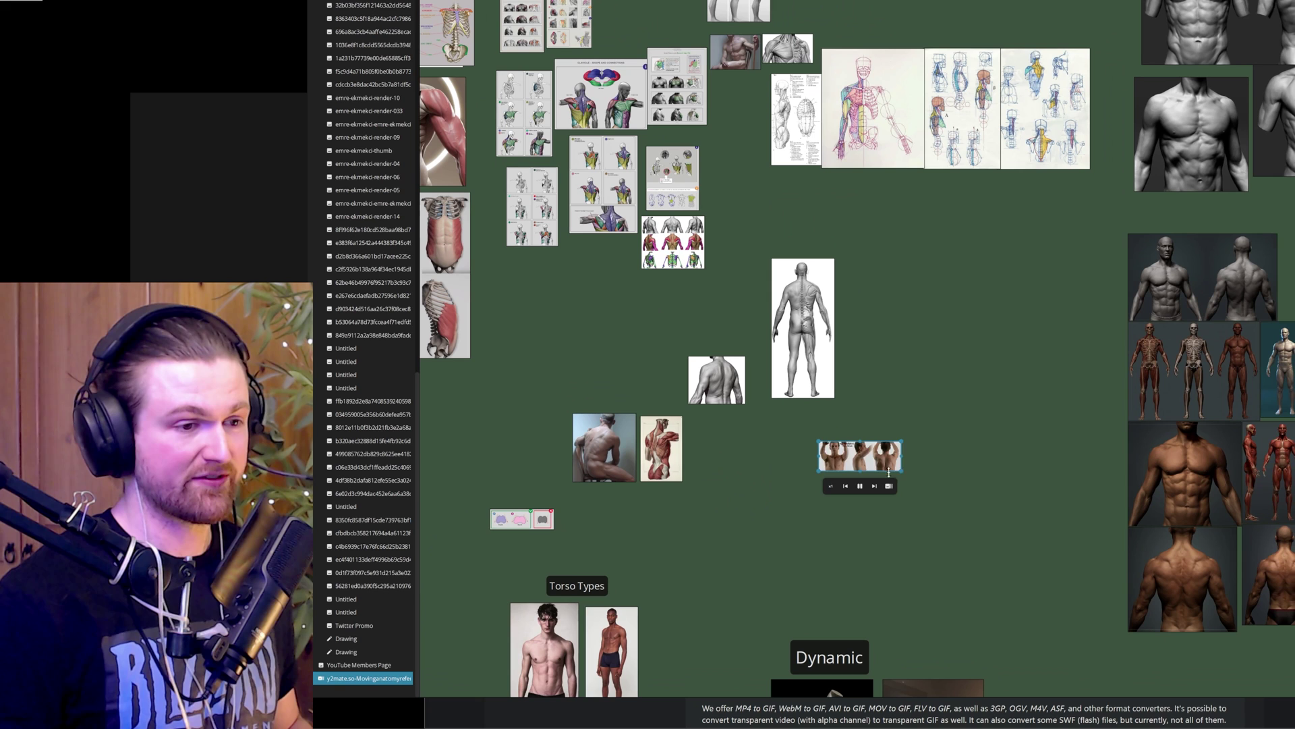
drag(1107, 607, 954, 583)
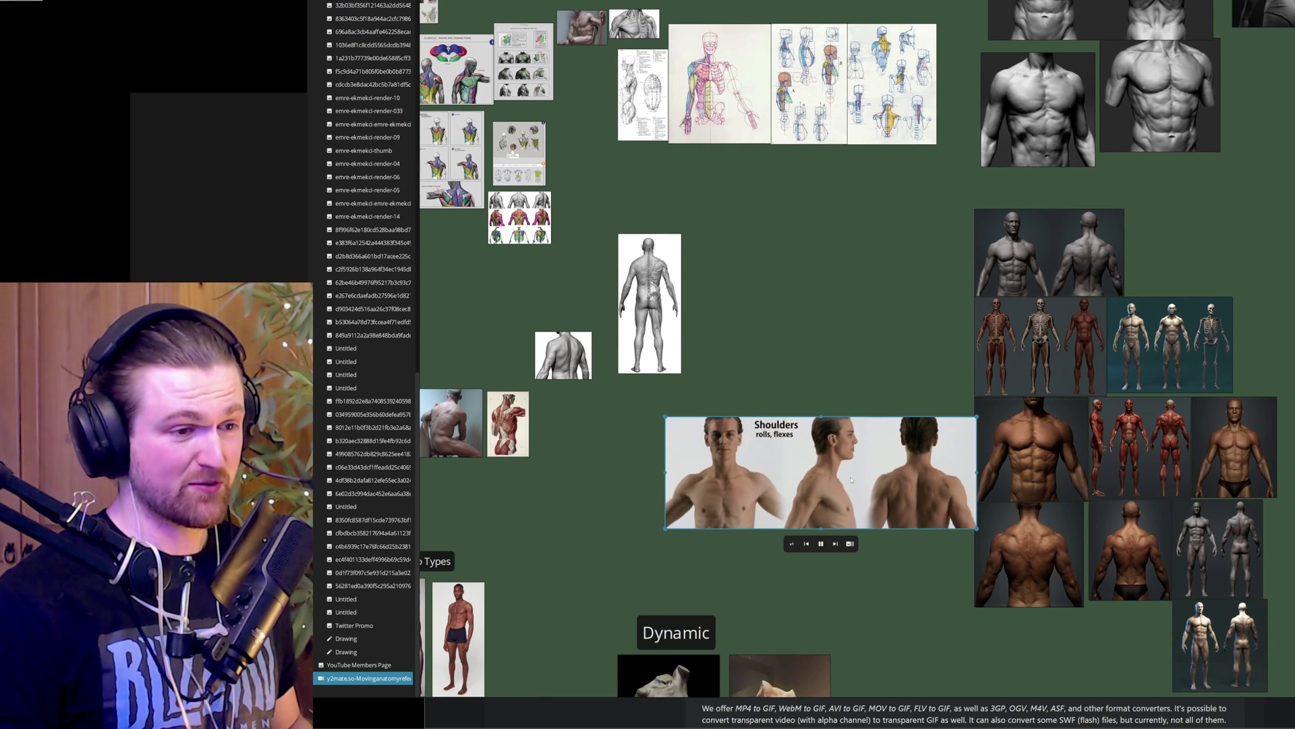
drag(870, 472, 775, 462)
drag(767, 399, 826, 369)
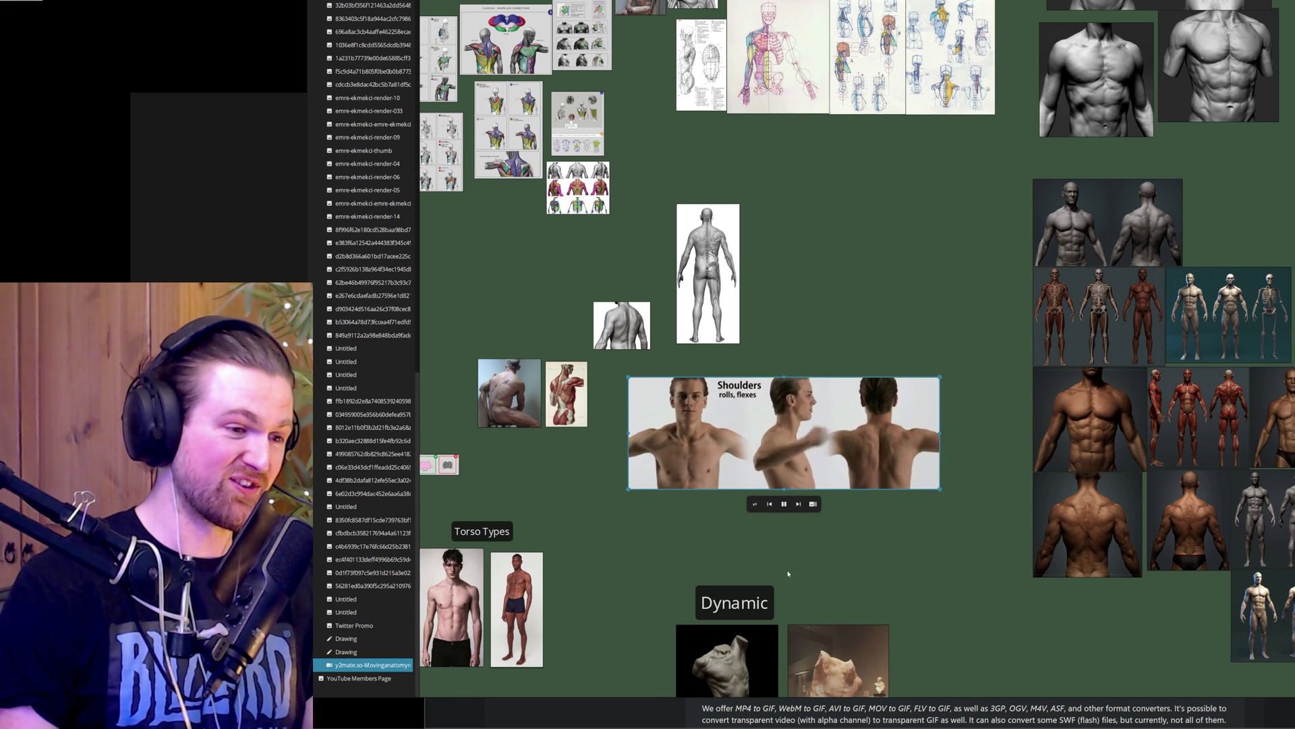
click(786, 504)
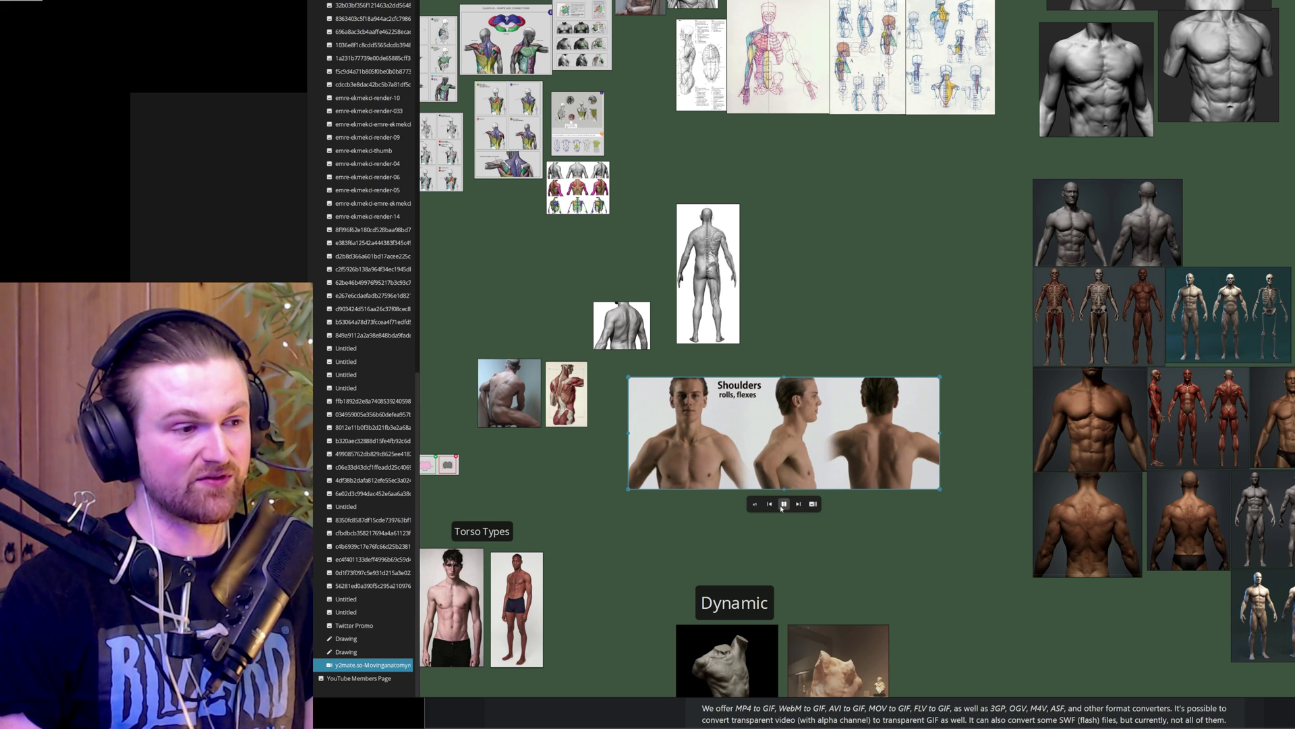
scroll(763, 564, up, 5)
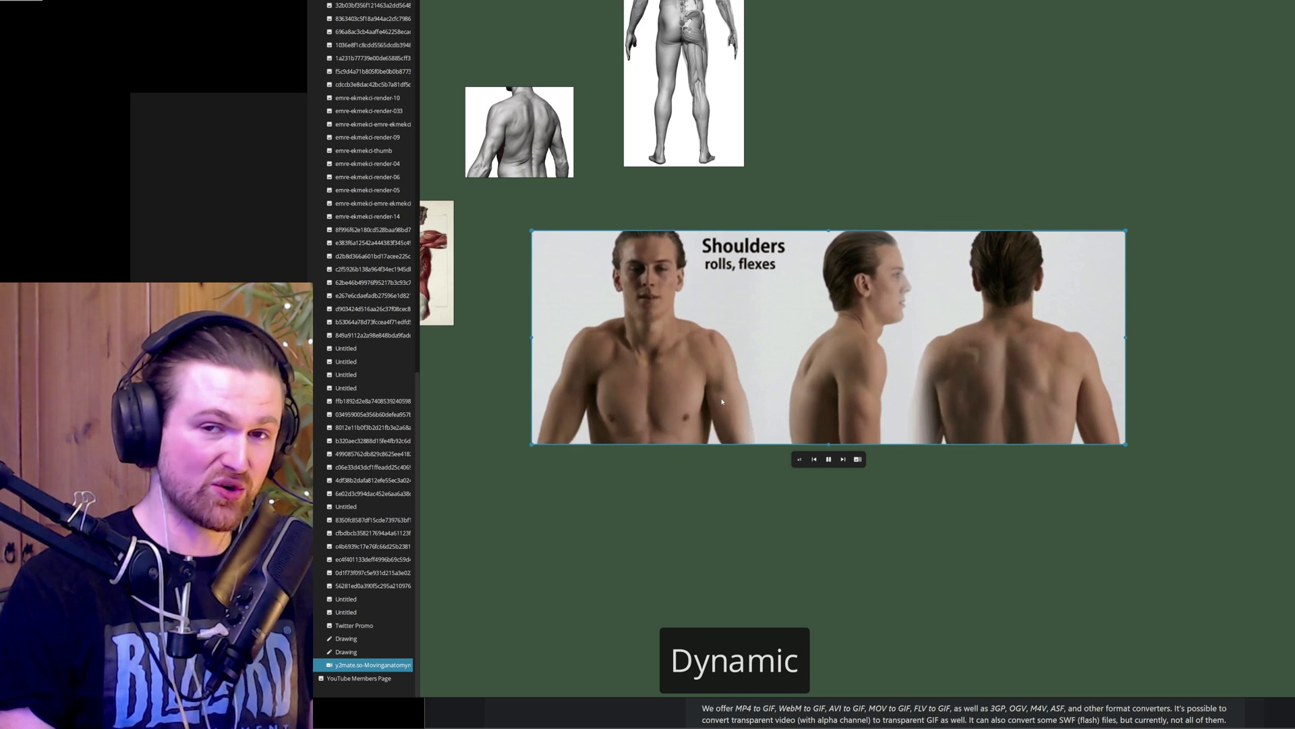
Select the Shoulders GIF and step through its frames 219, 218, 216 and 202.
click(864, 468)
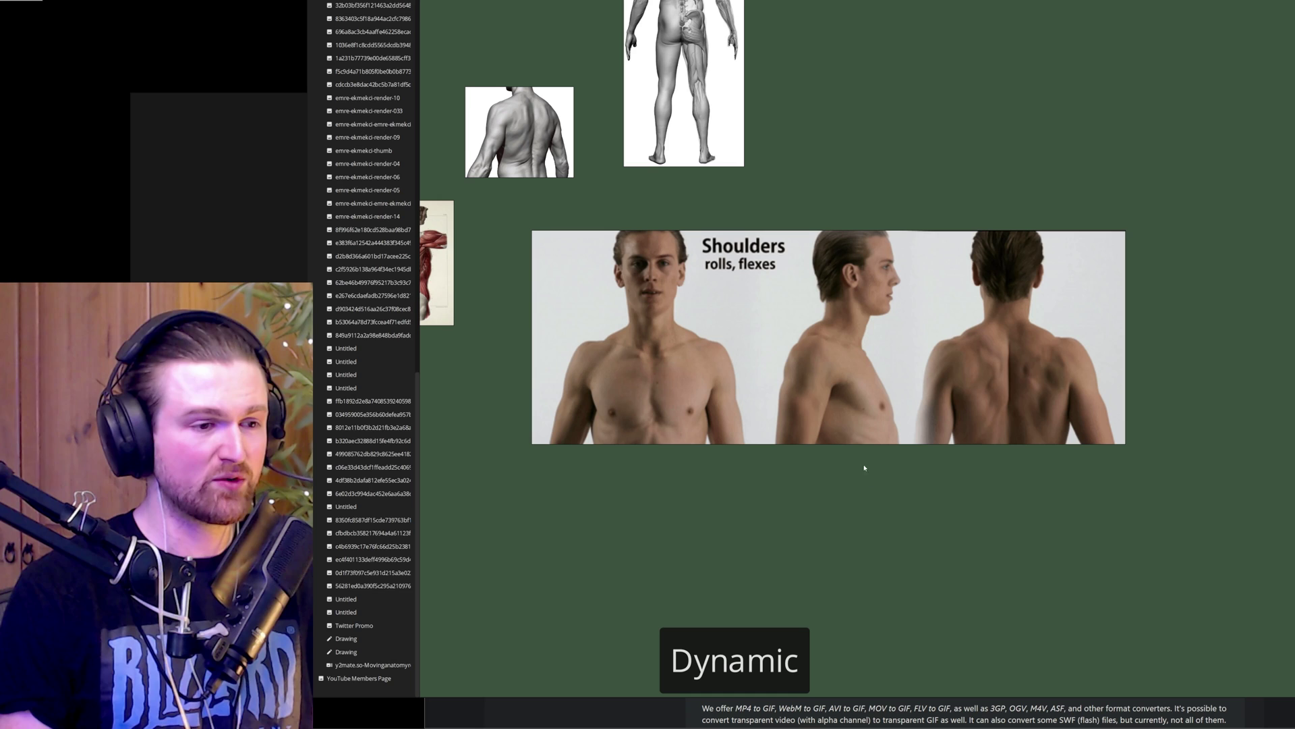
click(854, 451)
click(844, 431)
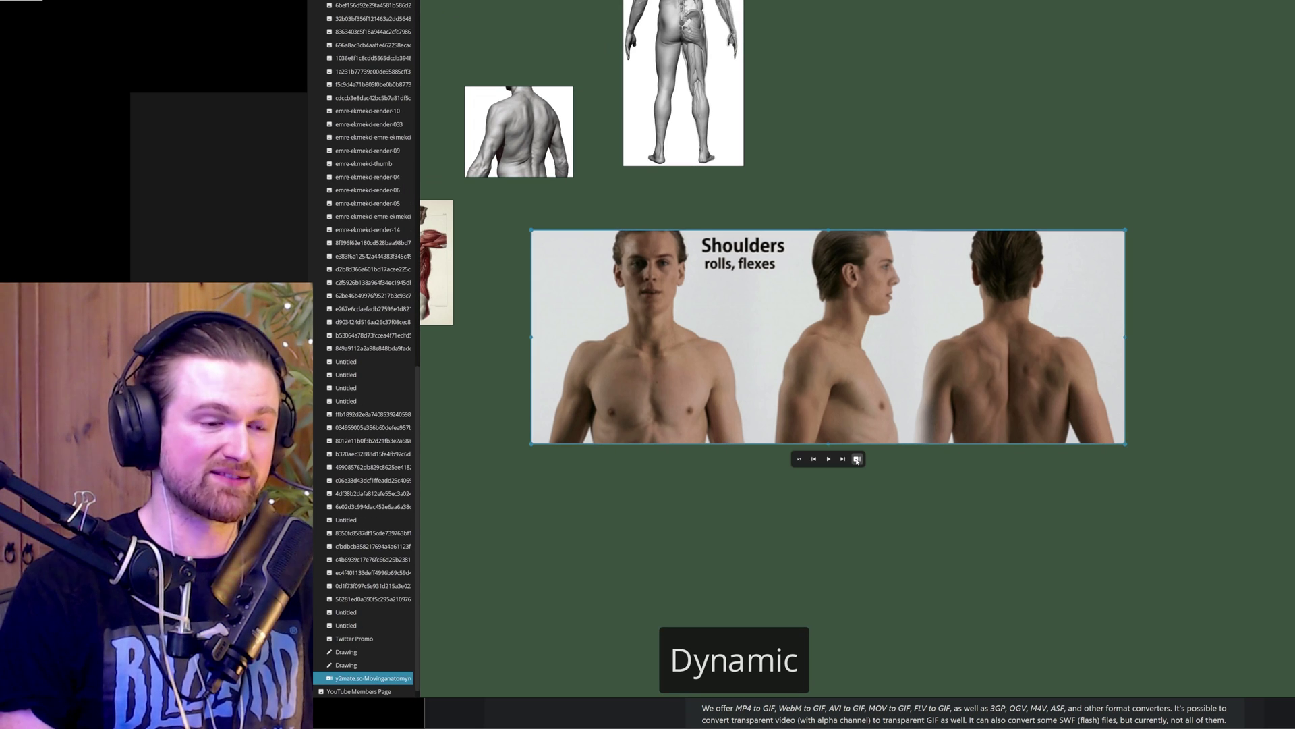
click(857, 459)
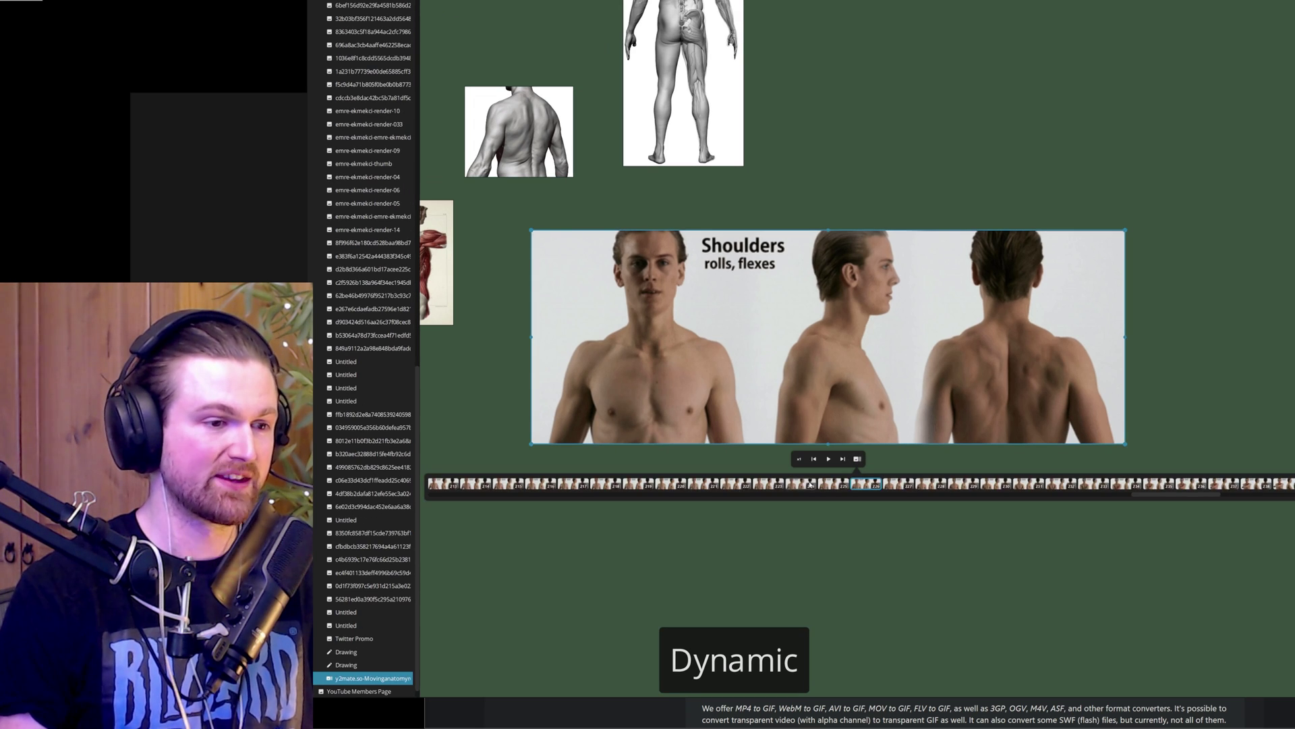
click(649, 485)
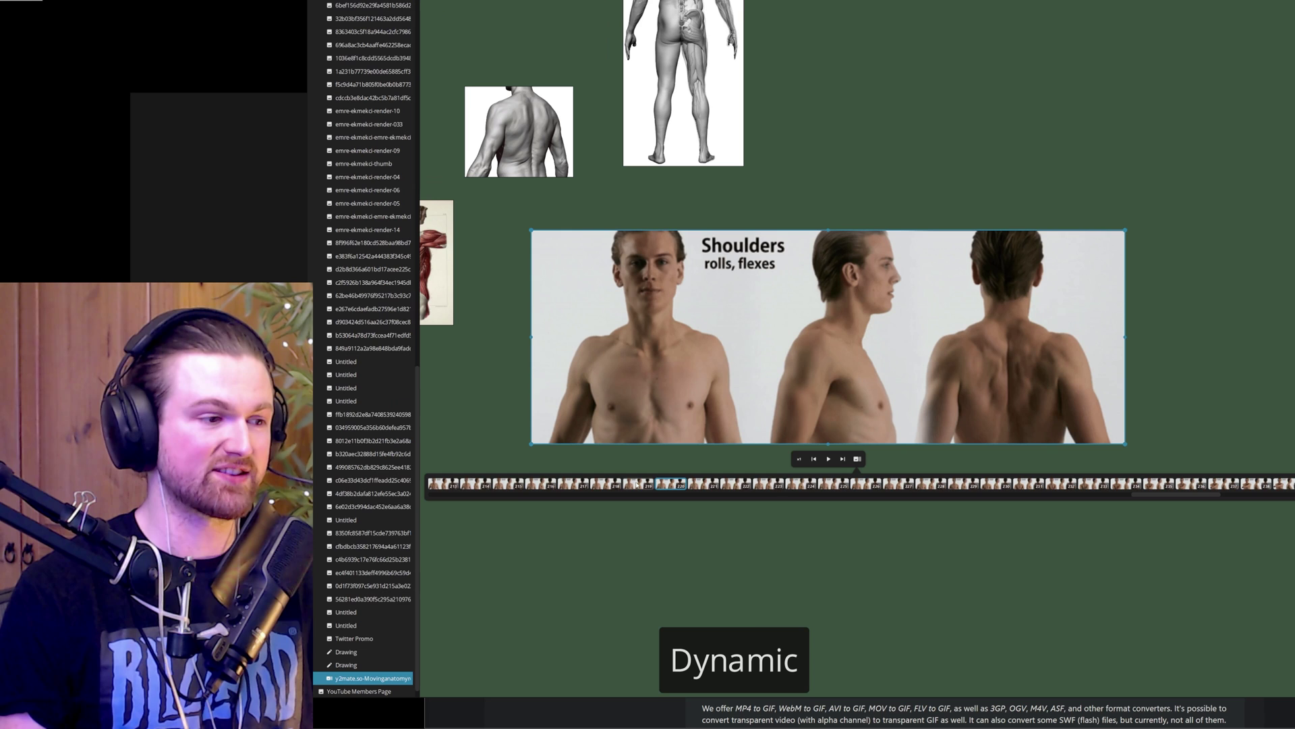
click(604, 485)
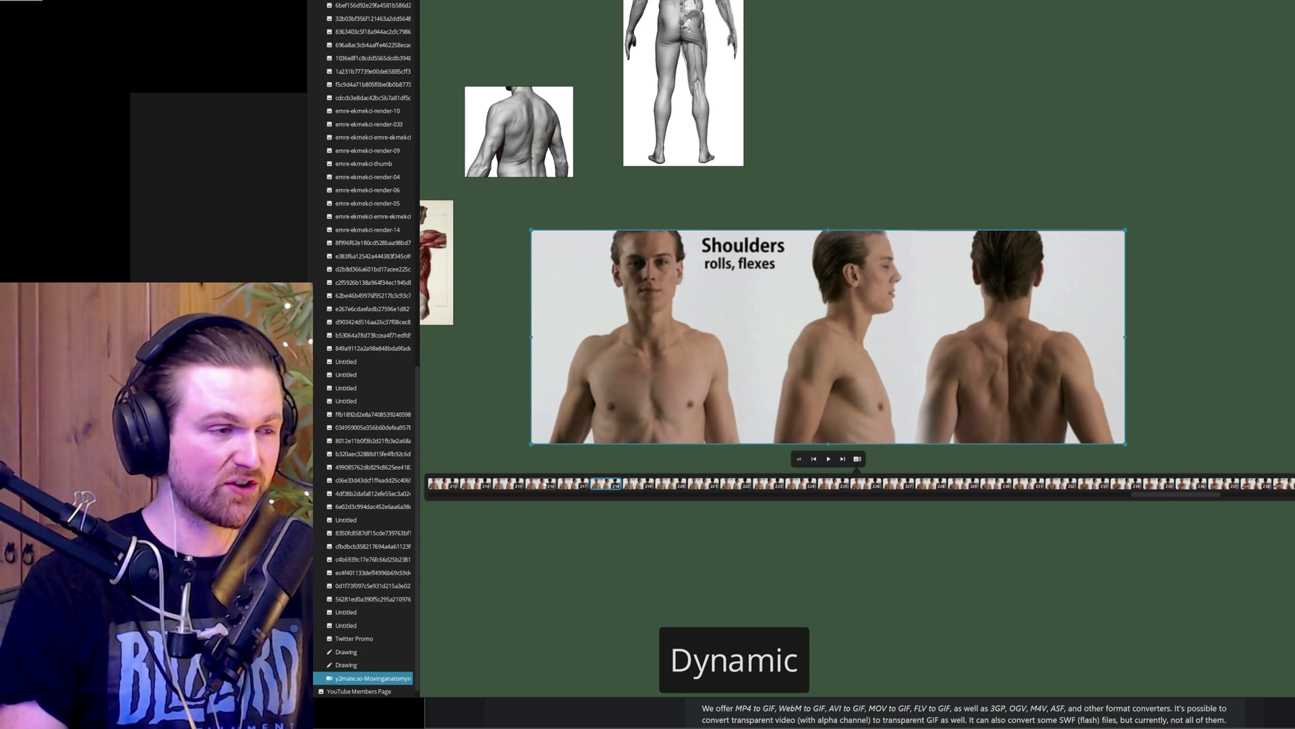
click(545, 485)
scroll(671, 478, up, 6)
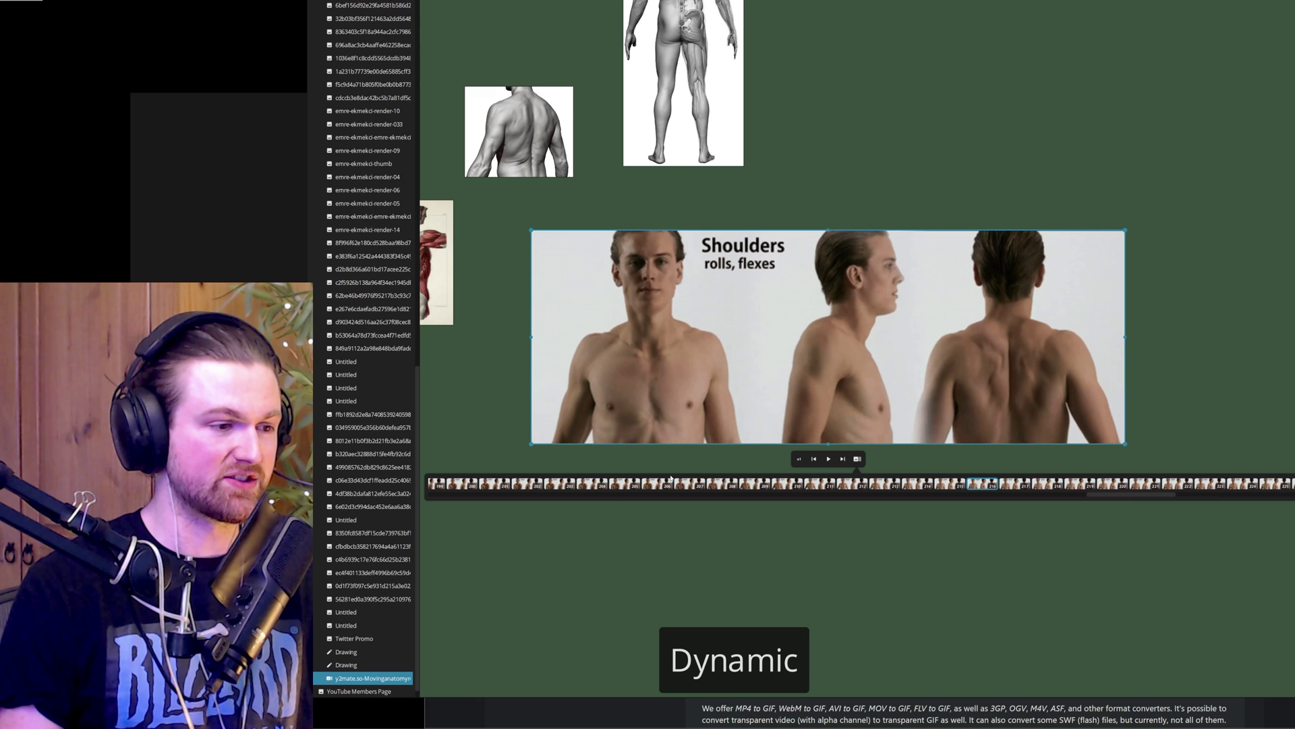
click(535, 484)
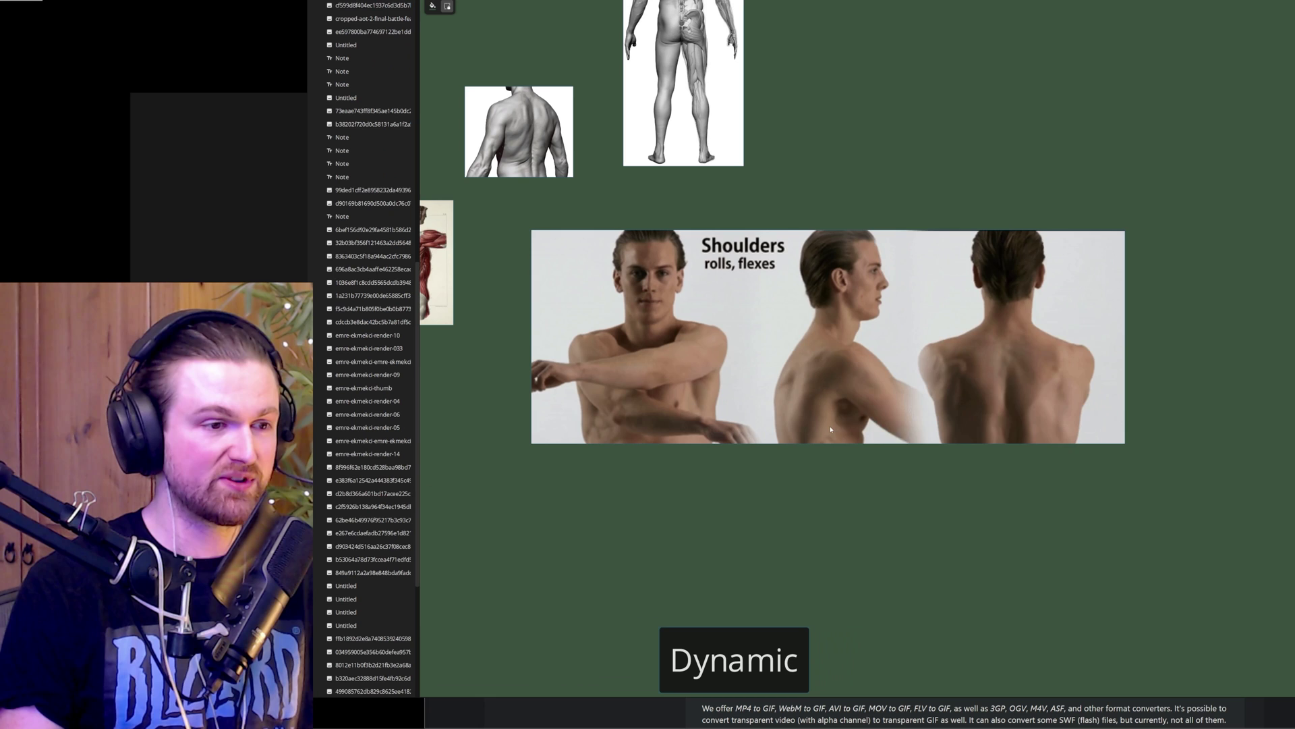
Set the Shoulders GIF's playback speed to x2.
click(819, 396)
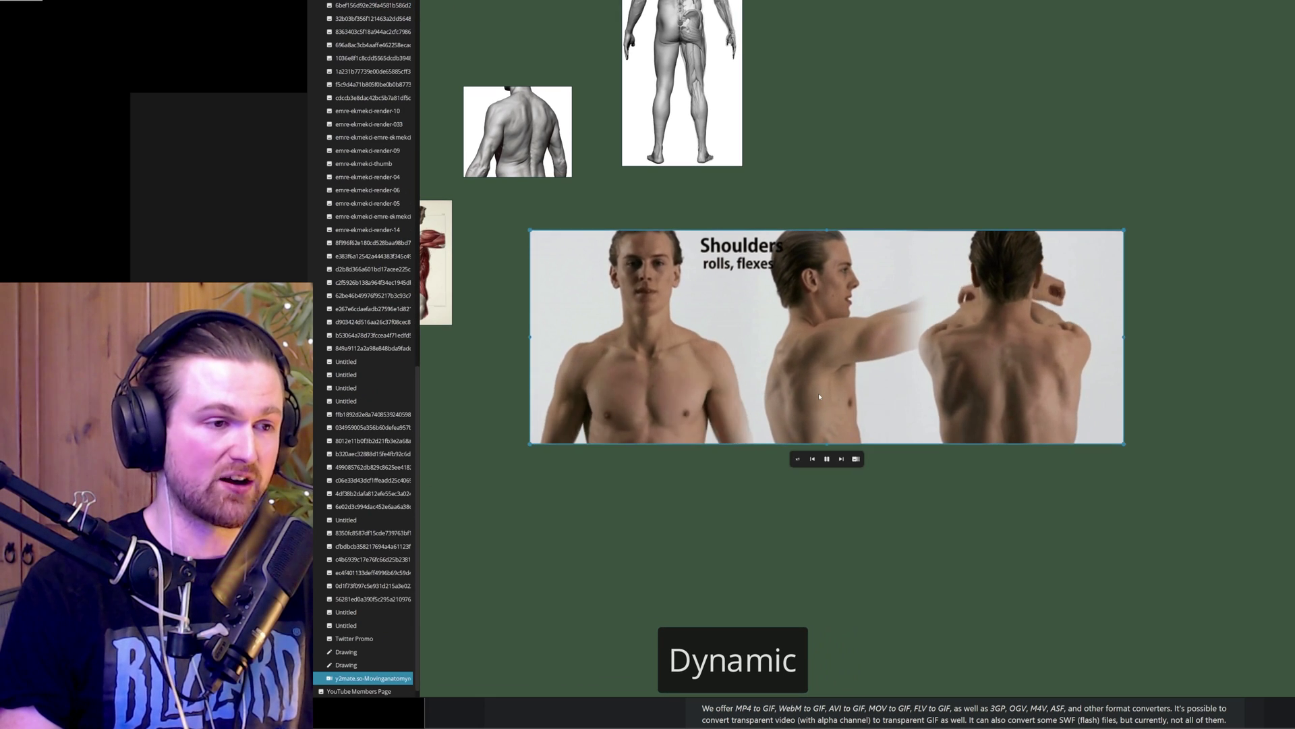
click(798, 462)
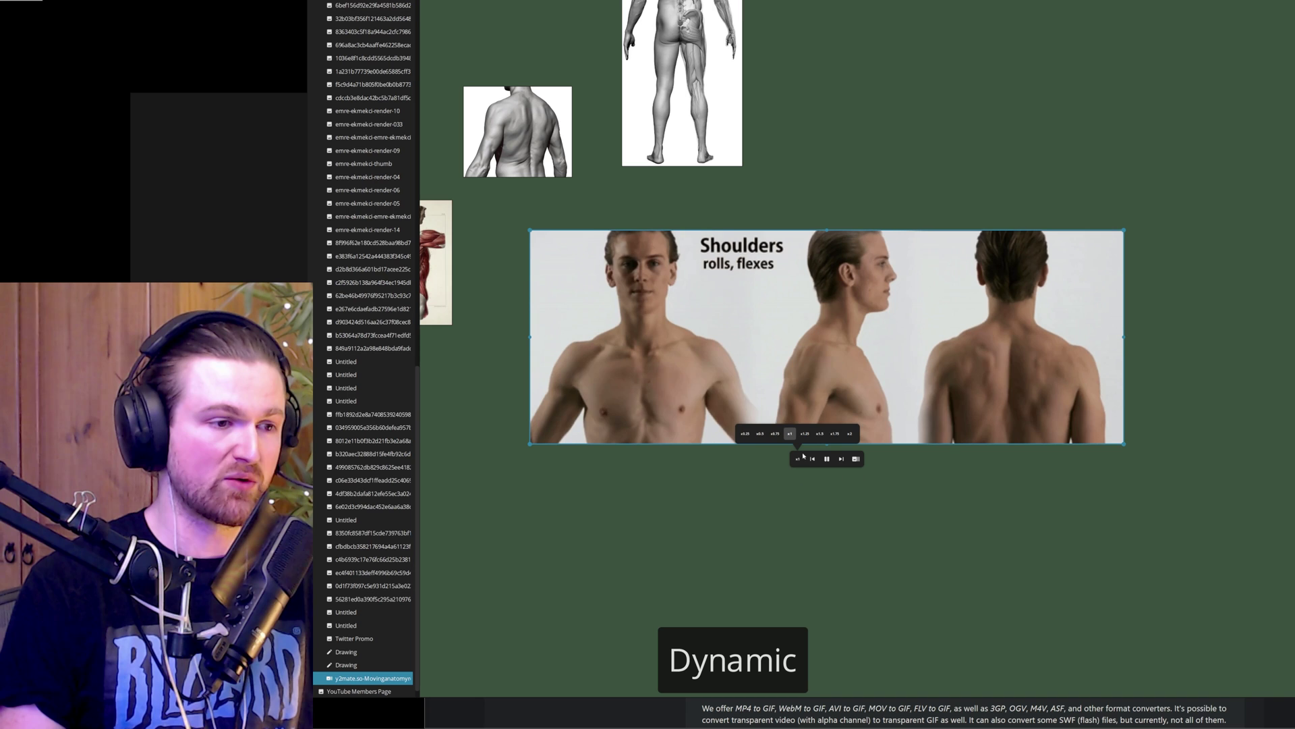
click(849, 434)
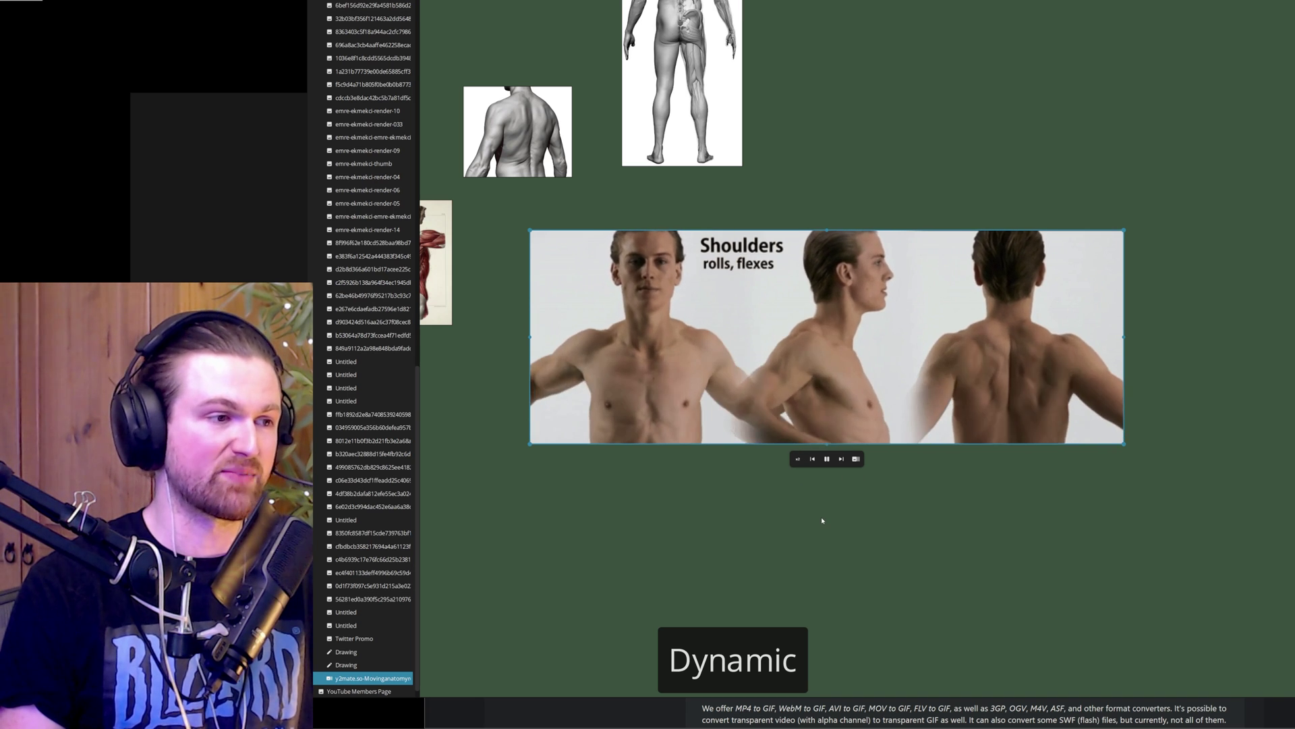
click(823, 514)
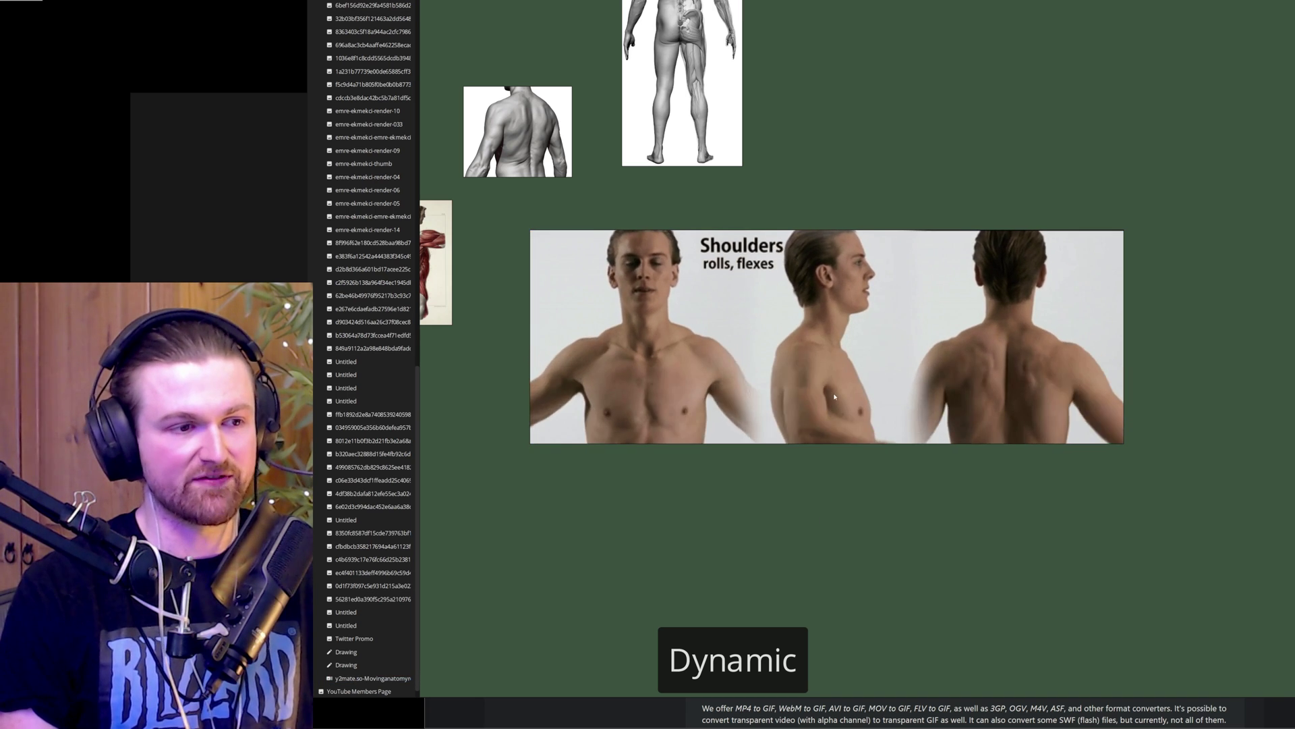
click(824, 467)
drag(825, 405, 804, 324)
scroll(804, 324, down, 1)
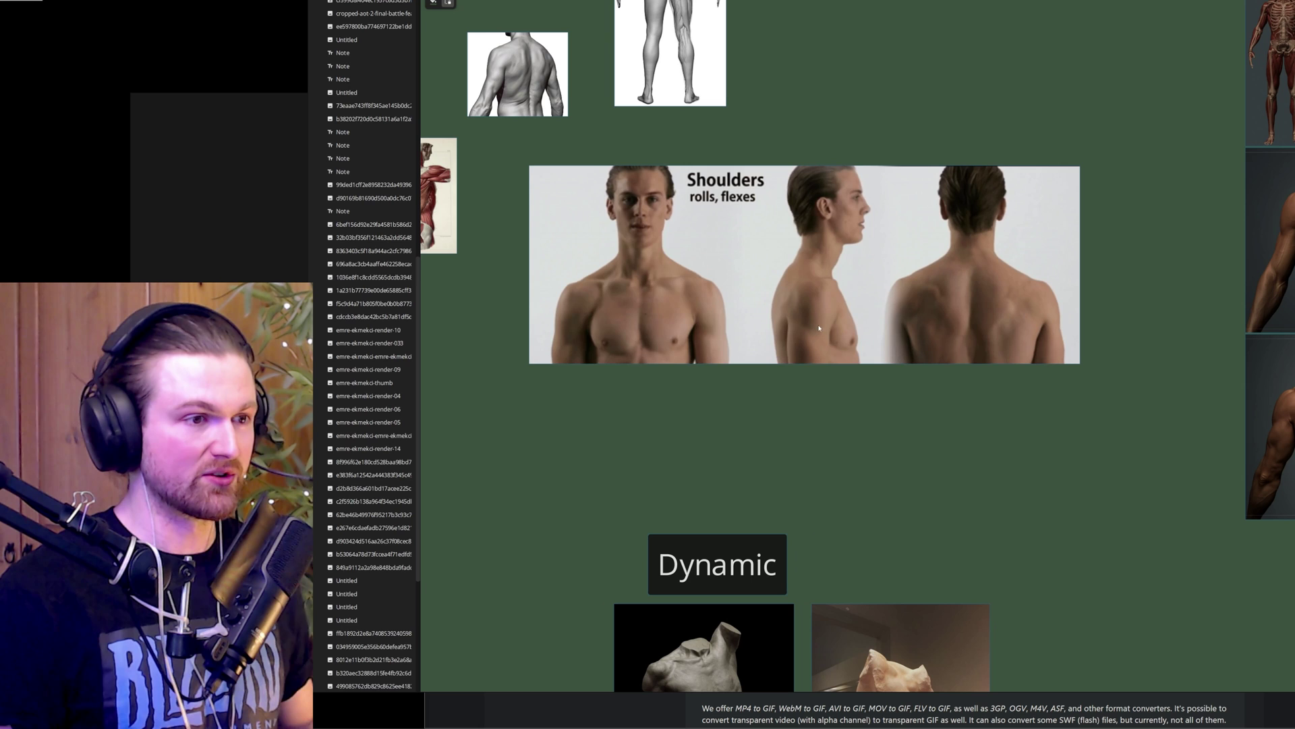
Alt-drag the Shoulders GIF to place a duplicate directly below the original.
click(821, 312)
mouse_move(821, 296)
mouse_down()
mouse_move(846, 261)
mouse_move(838, 298)
mouse_up()
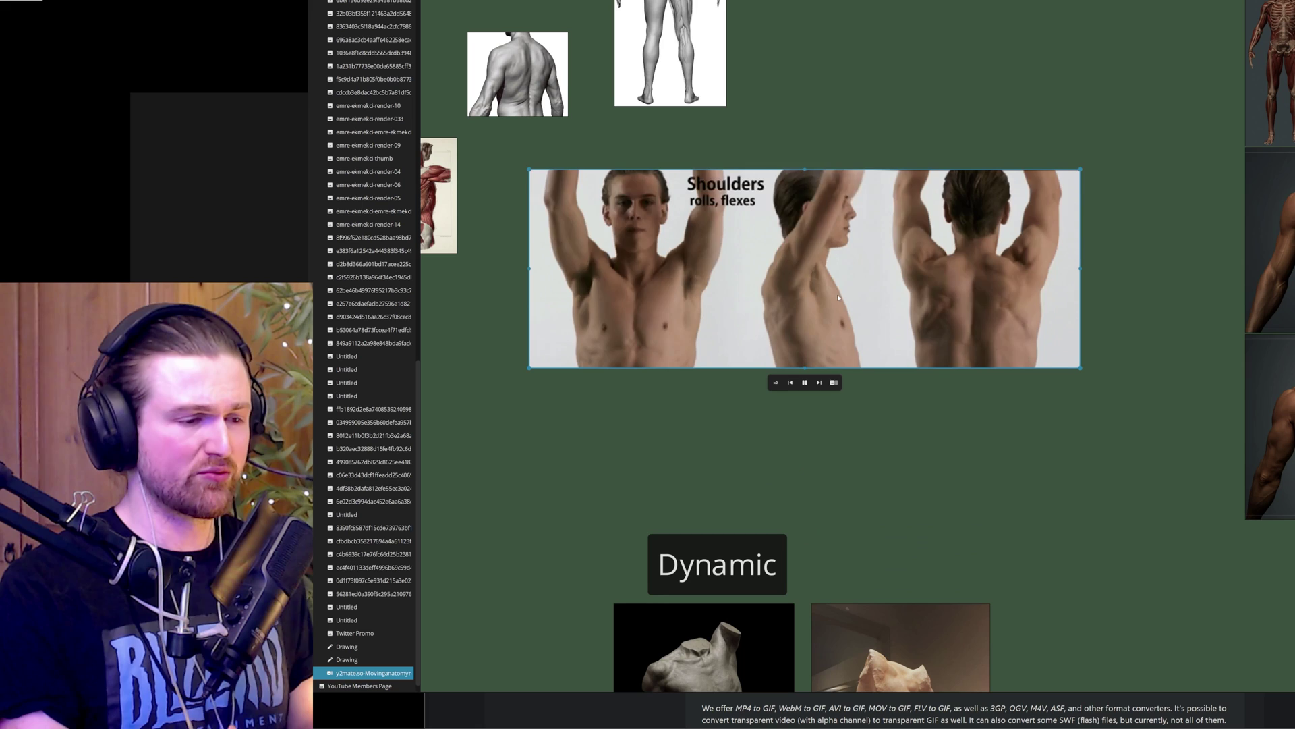
drag(836, 294, 834, 504)
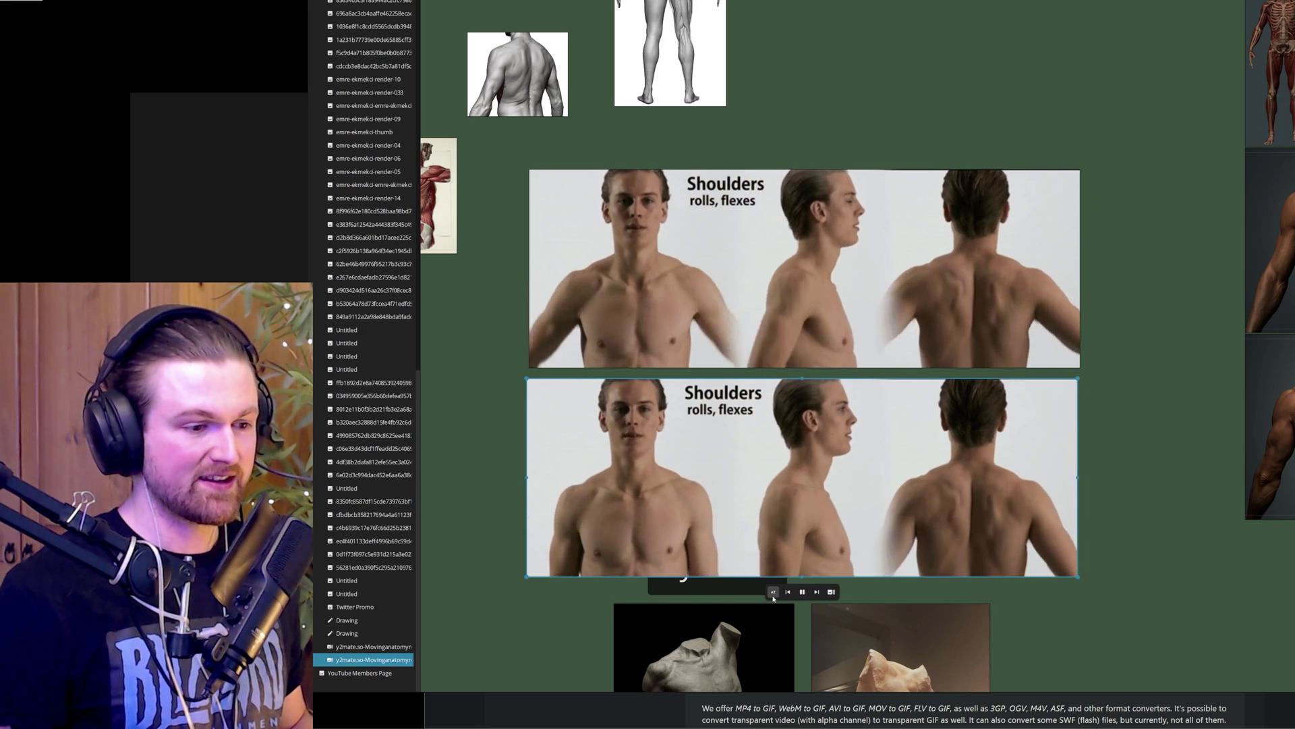
Set the lower copy's playback speed to x1, then pan to the muscular back references.
click(773, 592)
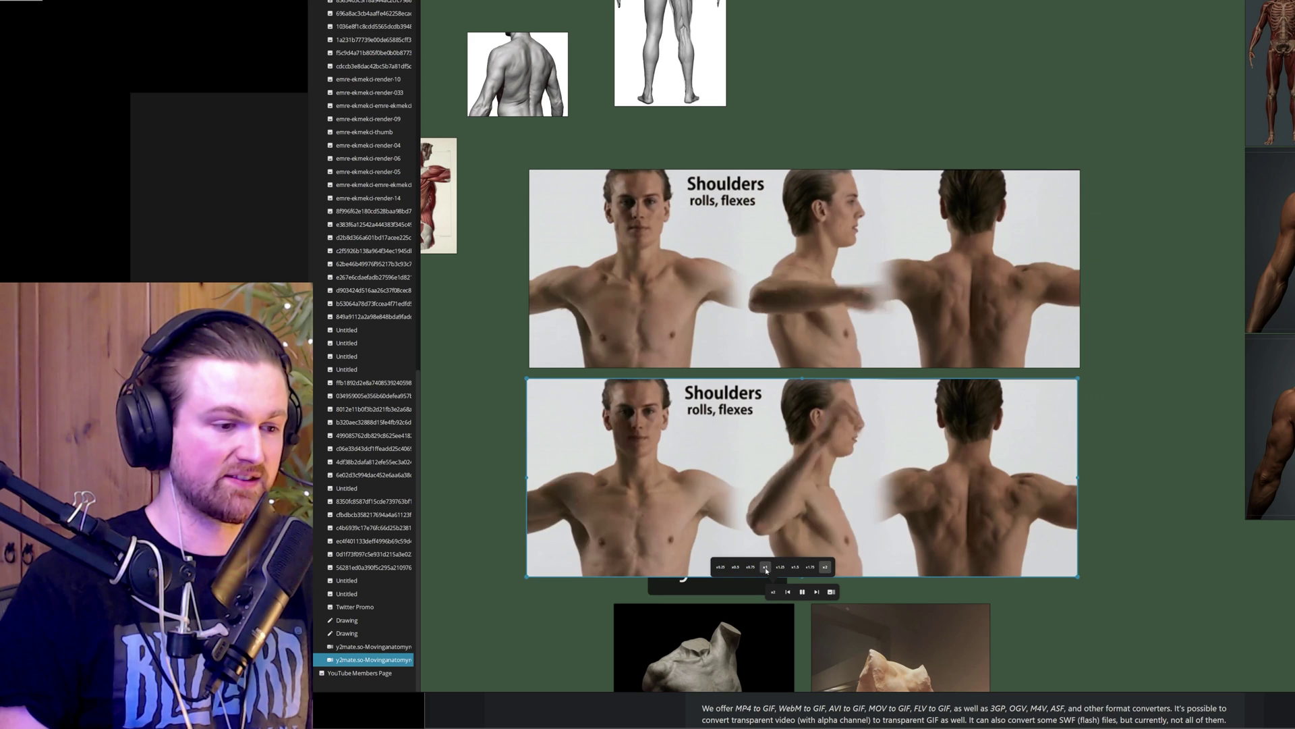
click(765, 567)
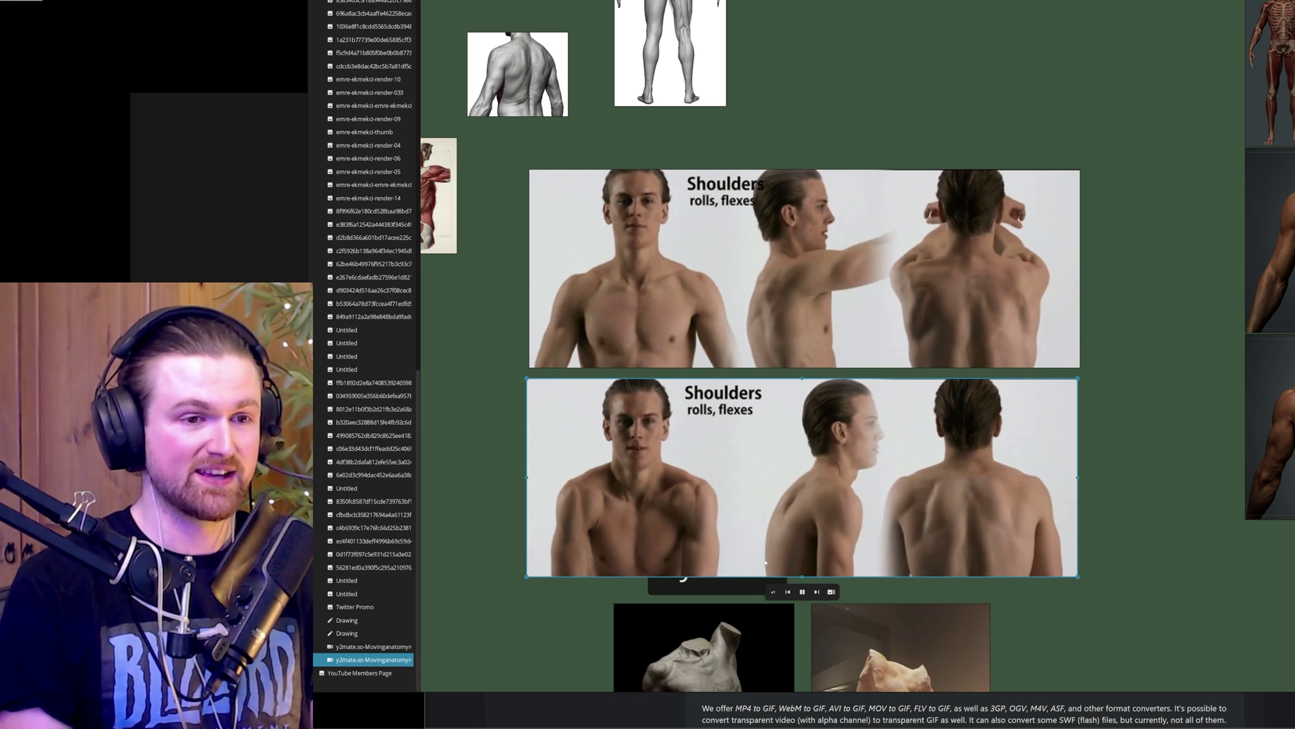
click(1181, 507)
drag(1181, 507, 918, 523)
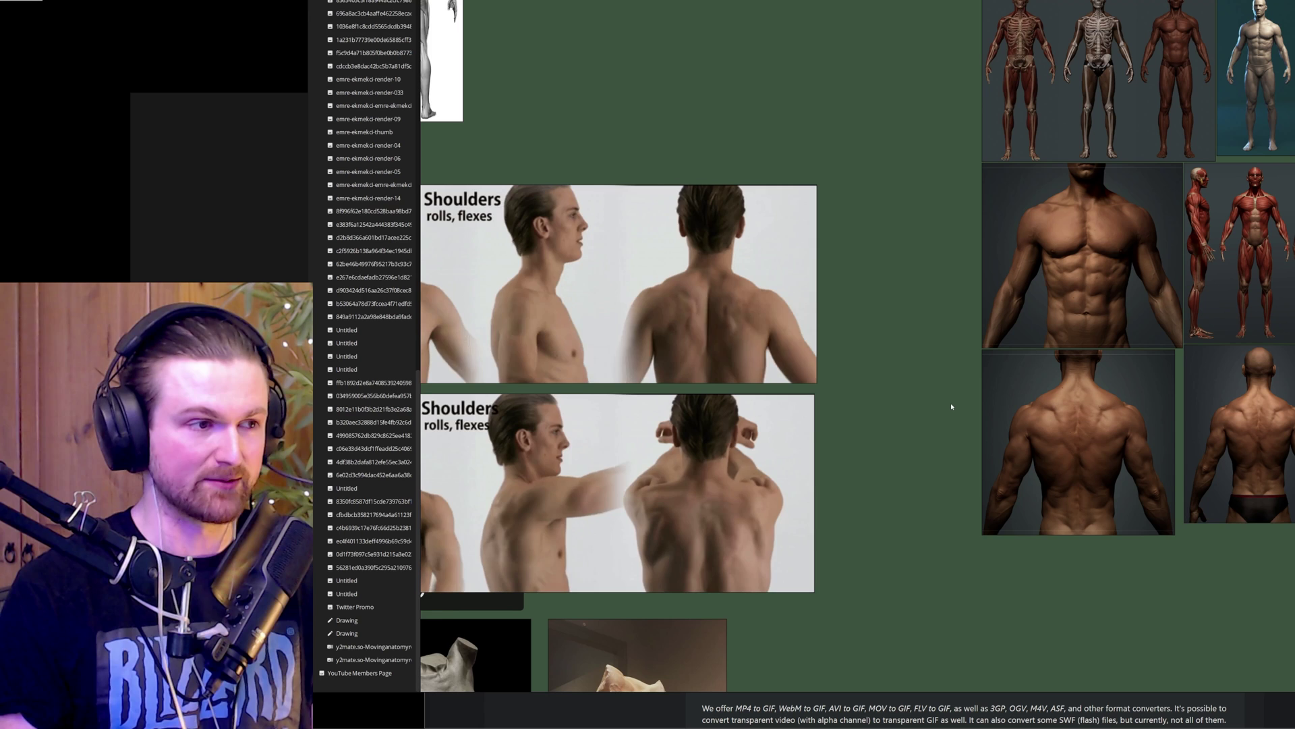
Draw an orange arrow pointing at the lower Shoulders GIF's shoulder blade.
drag(954, 408, 924, 419)
key(e)
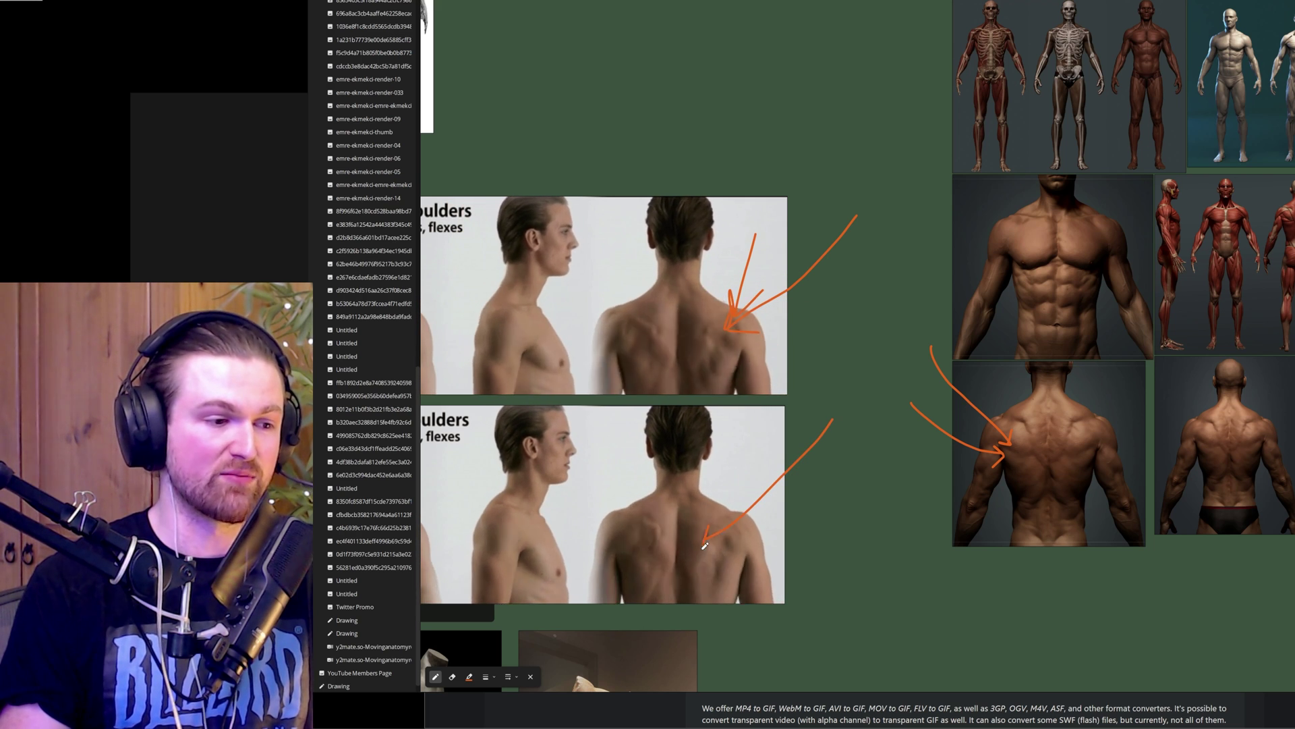
drag(833, 356, 815, 369)
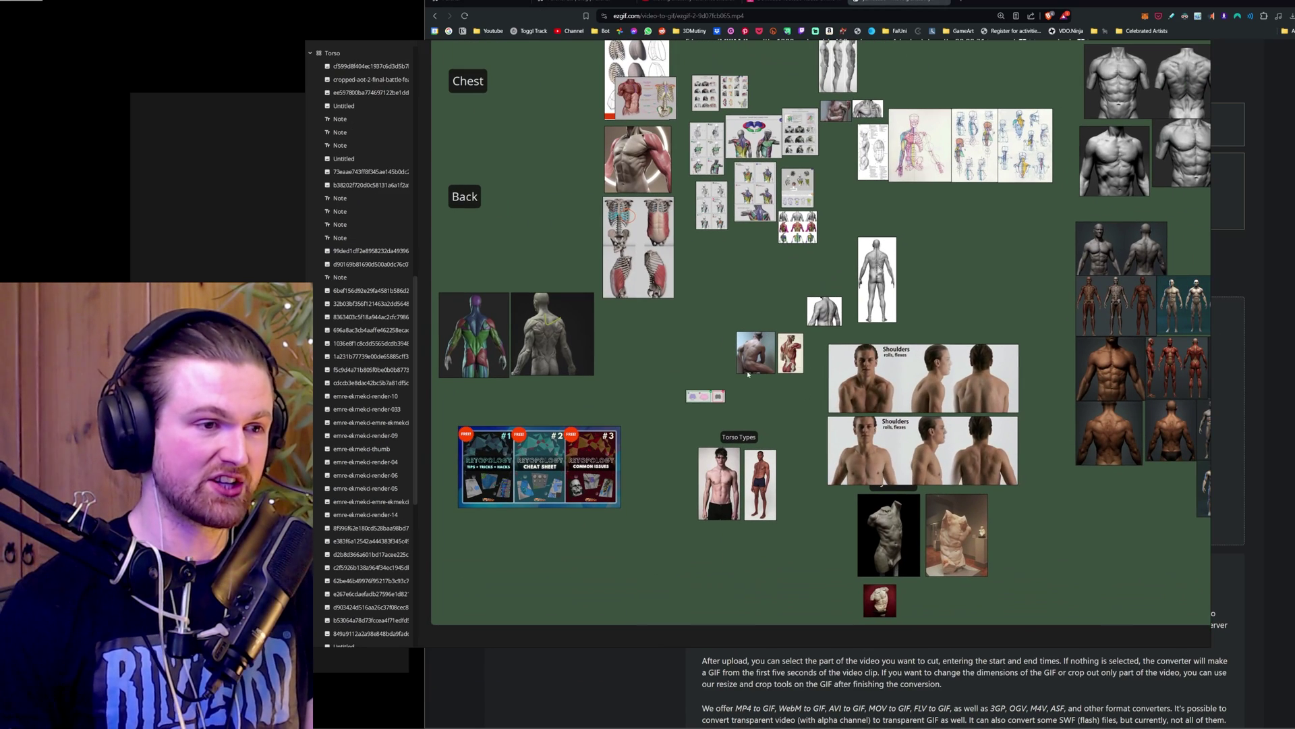
Pan the board to the facial expression references, Neutral through Disgusted.
drag(720, 379, 737, 420)
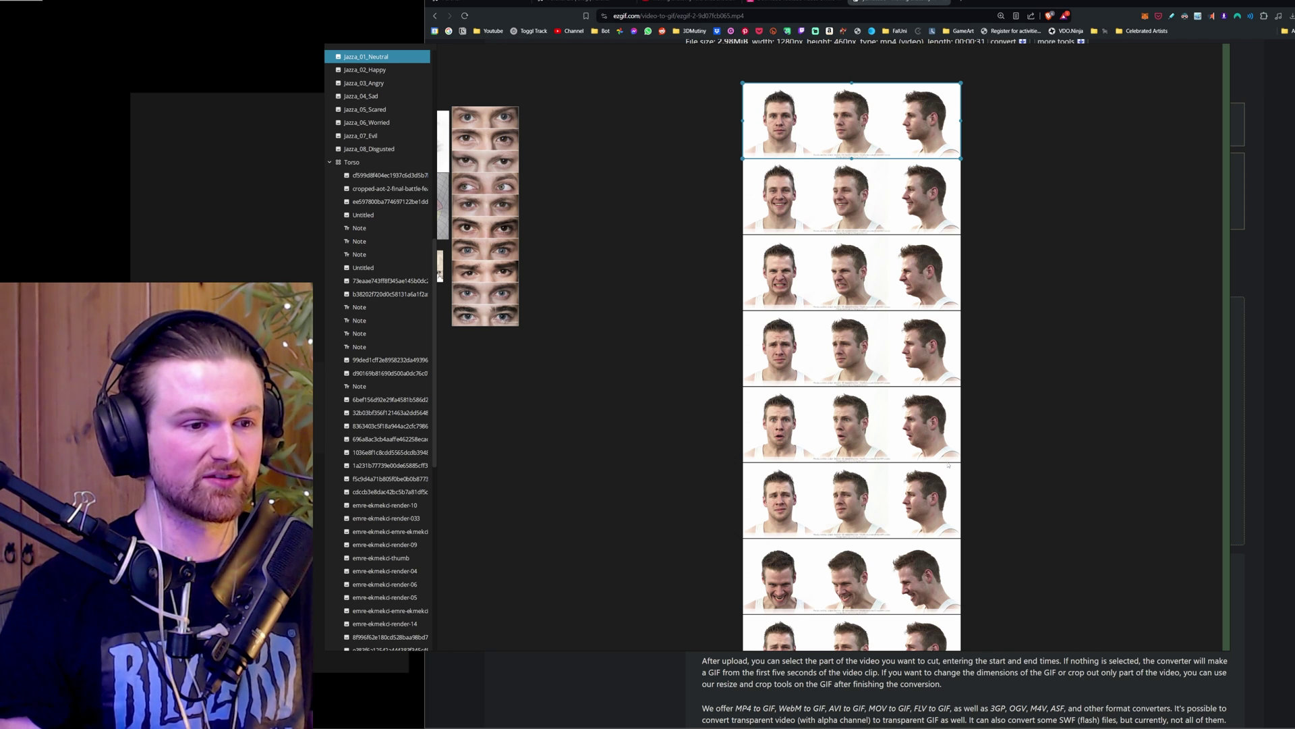
Pan and zoom out to see the green Torso group beside the expression, eye and promo collections.
drag(948, 465, 908, 457)
drag(978, 485, 804, 379)
scroll(850, 411, down, 4)
drag(1215, 442, 879, 475)
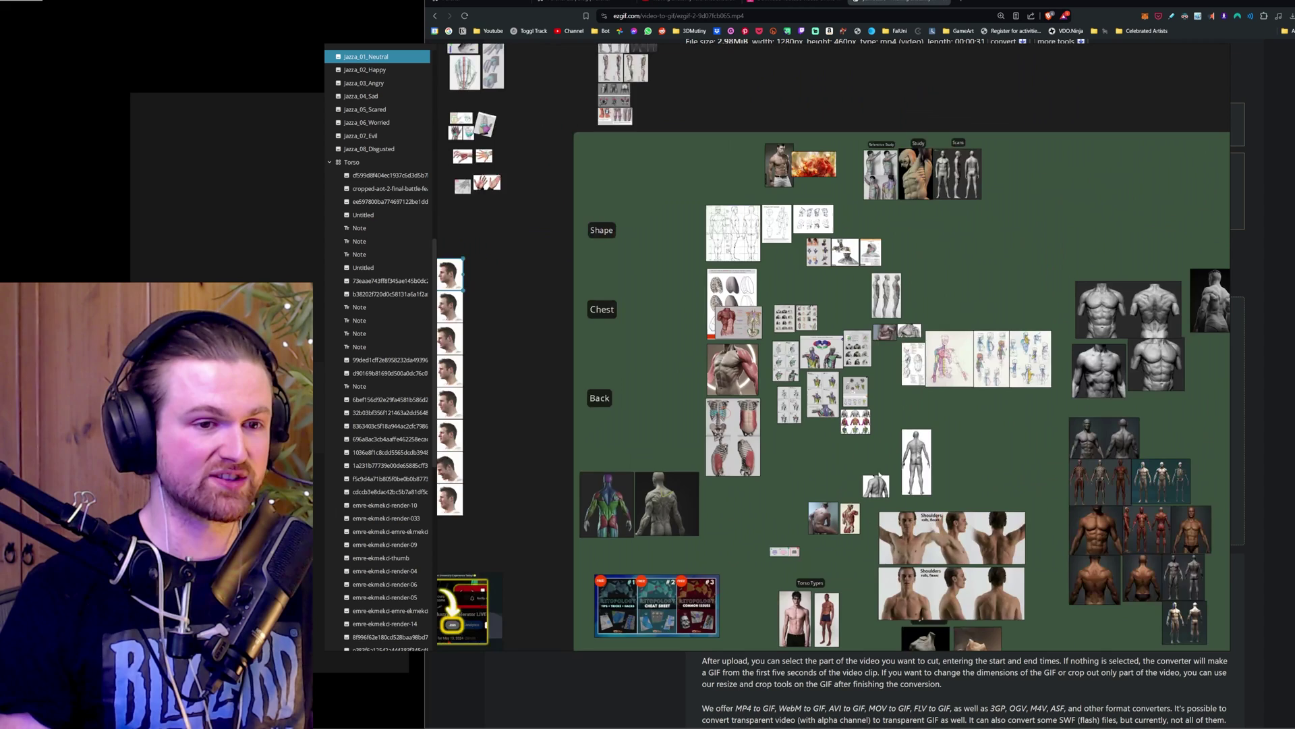
scroll(879, 474, up, 6)
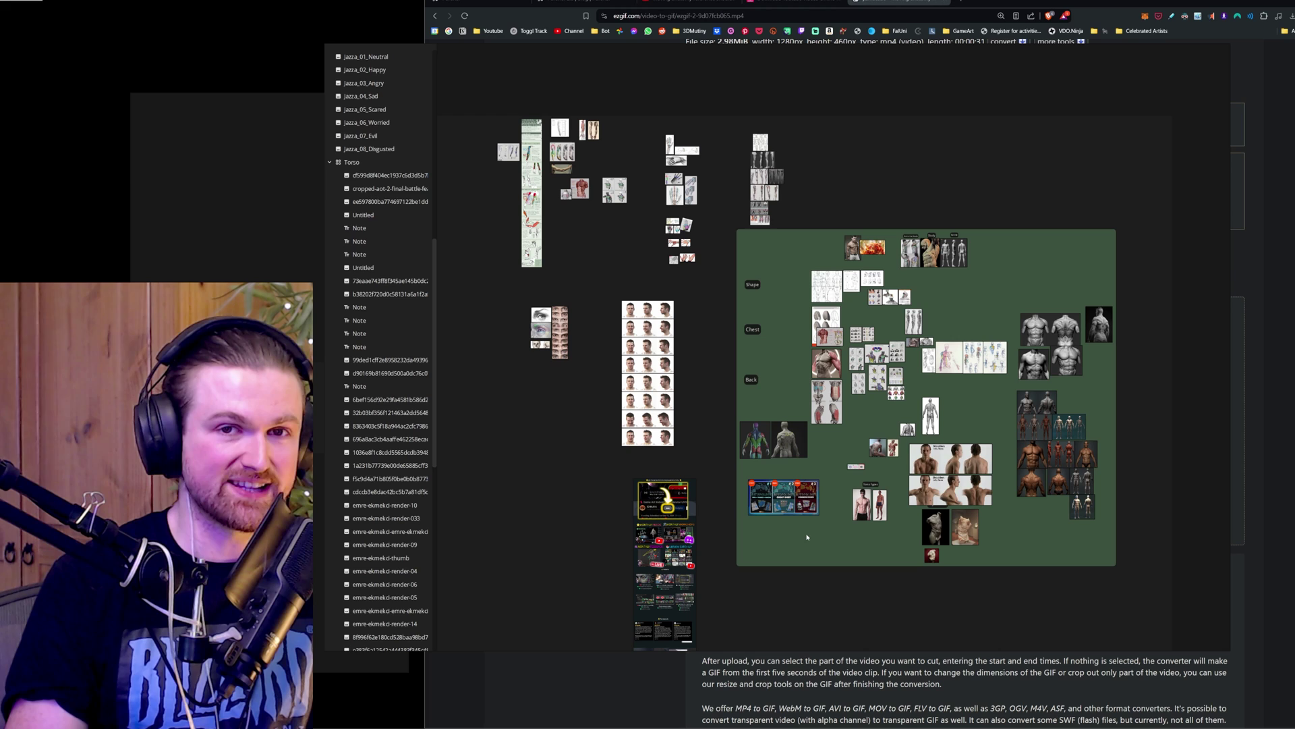
Zoom back in on the Torso group's Shape, Chest and Back sections around the Shoulders GIFs.
scroll(811, 555, up, 5)
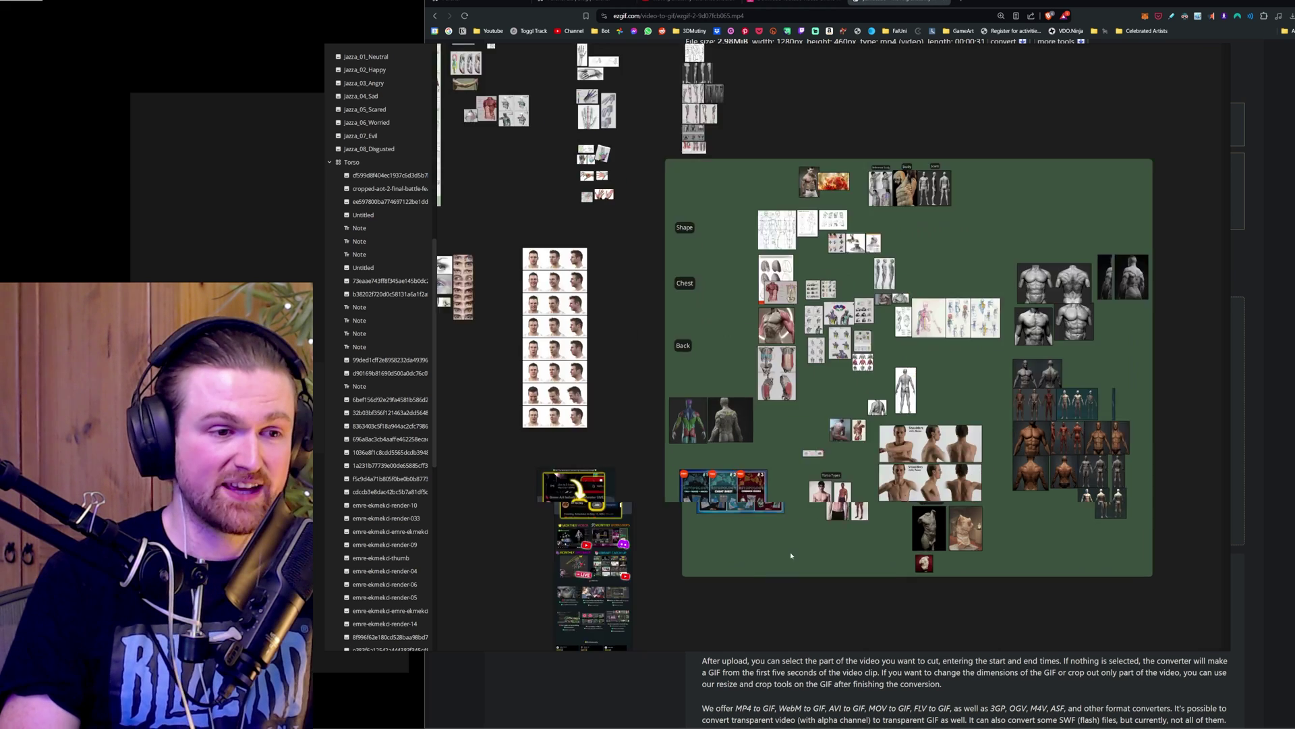